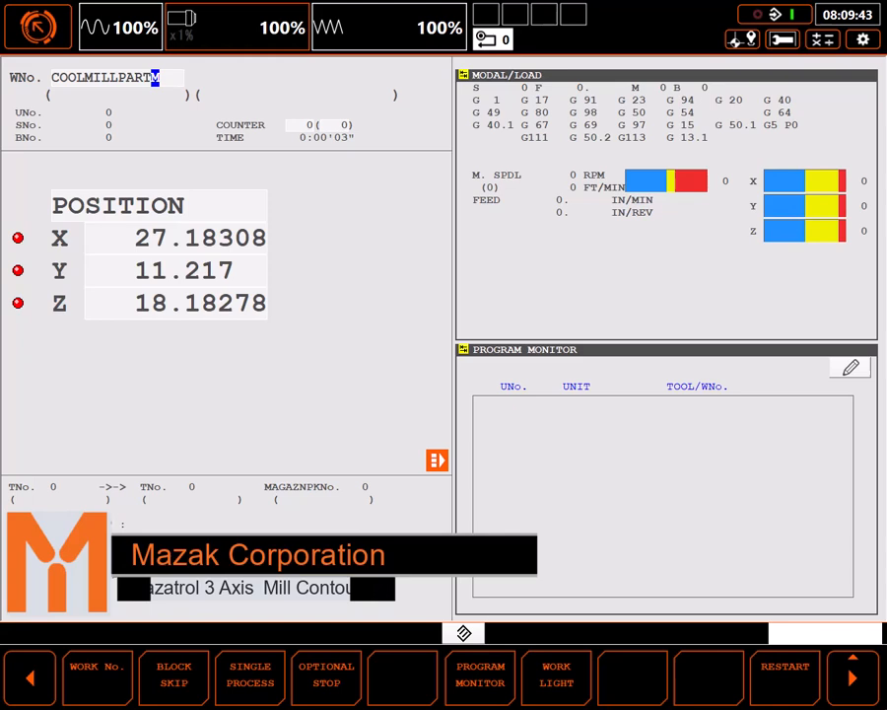
Step: Bring up the COOLMILLPART program with its unit list and 3D stock
{"action": "left_click", "coordinate": [251, 675]}
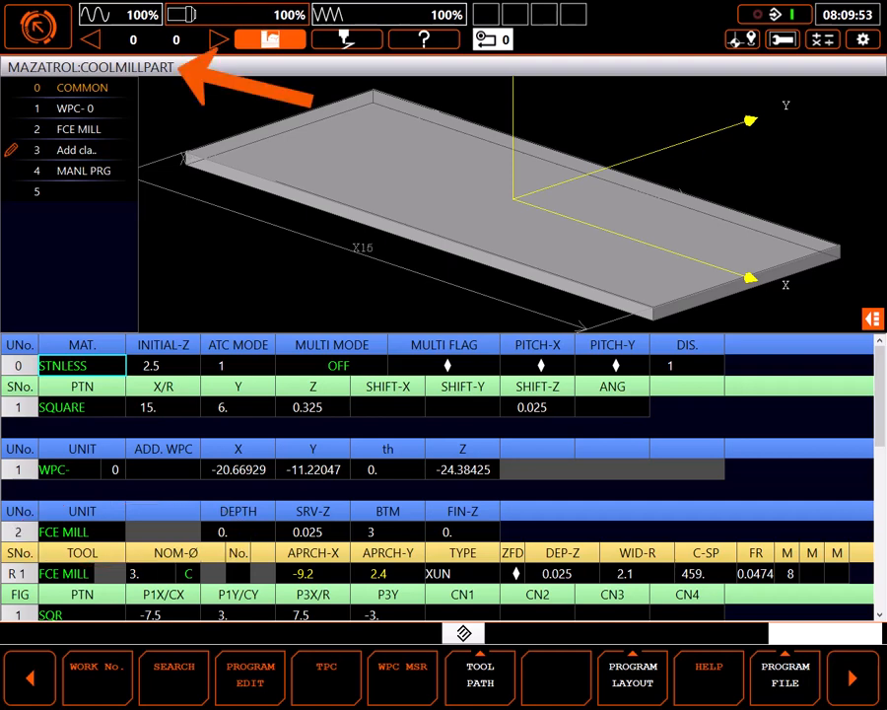
Step: Move to empty unit 5 and list the line-machining unit types
{"action": "key", "text": "Return"}
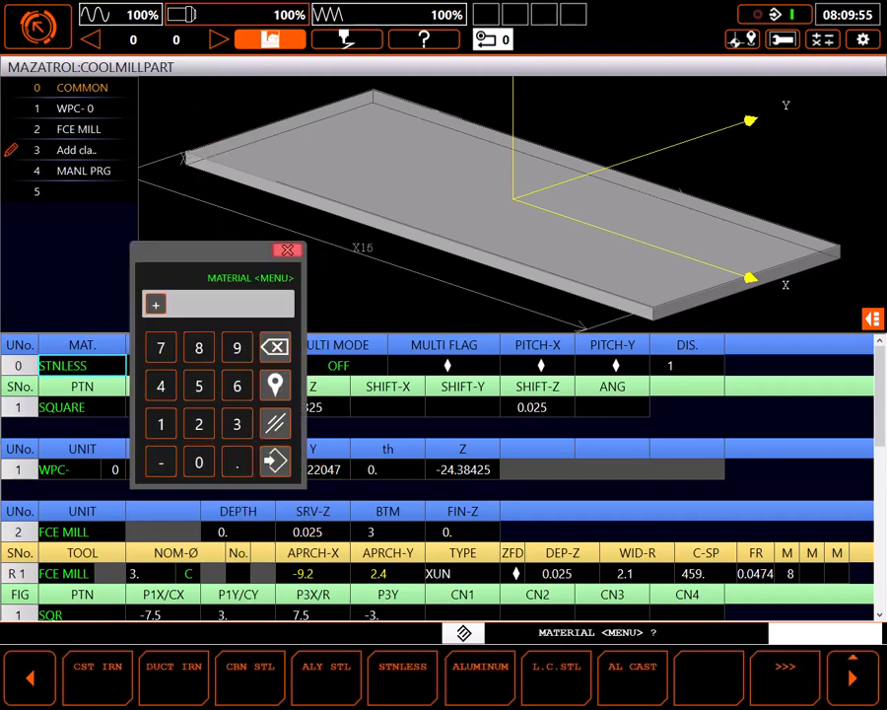
{"action": "left_click_drag", "start_coordinate": [217, 250], "coordinate": [763, 90]}
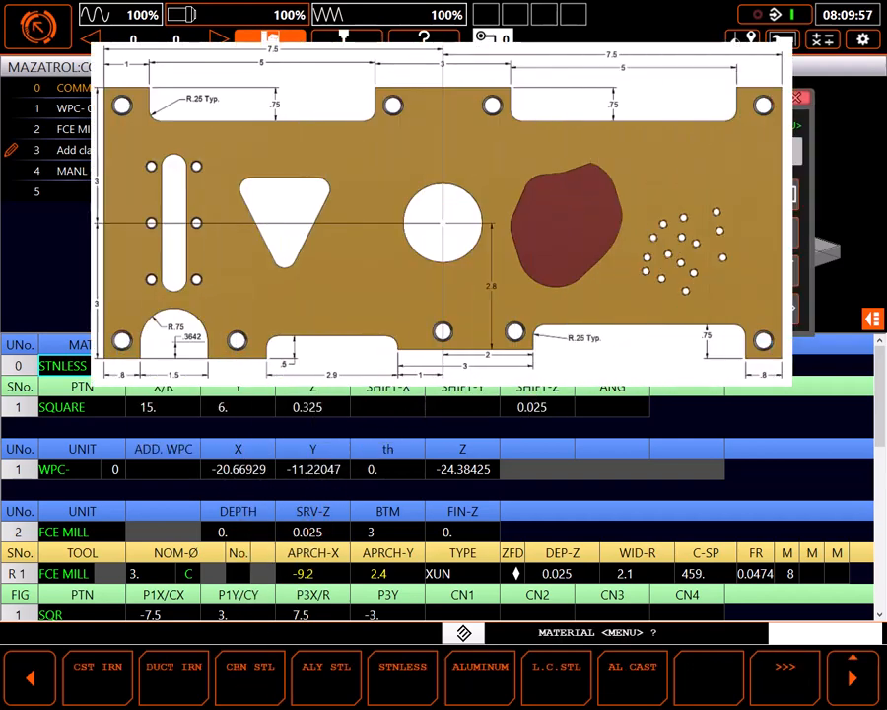
{"action": "scroll", "coordinate": [444, 473], "scroll_direction": "down", "scroll_amount": 5}
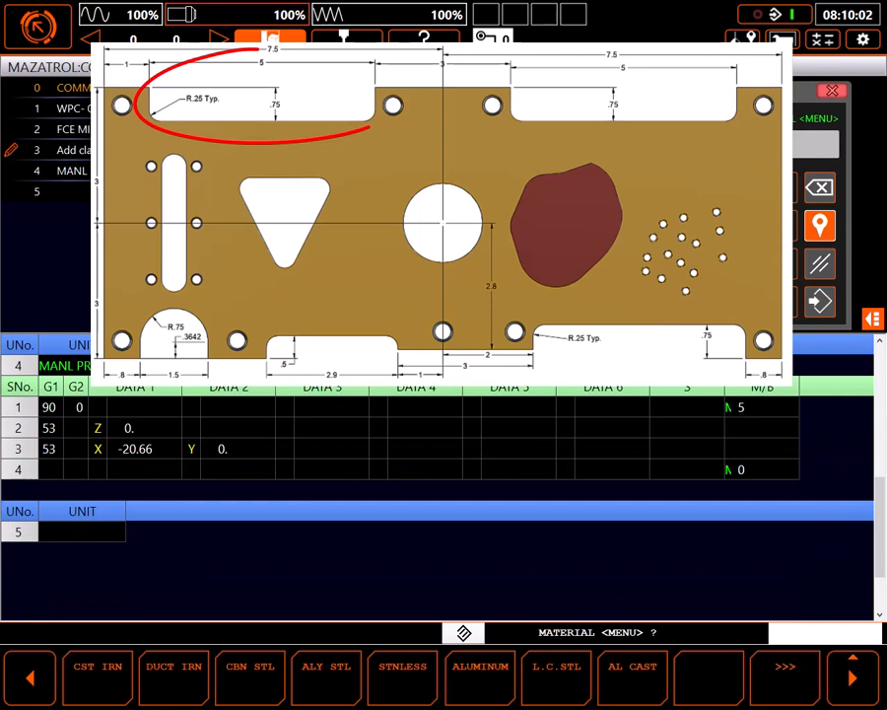
{"action": "key", "text": "Return"}
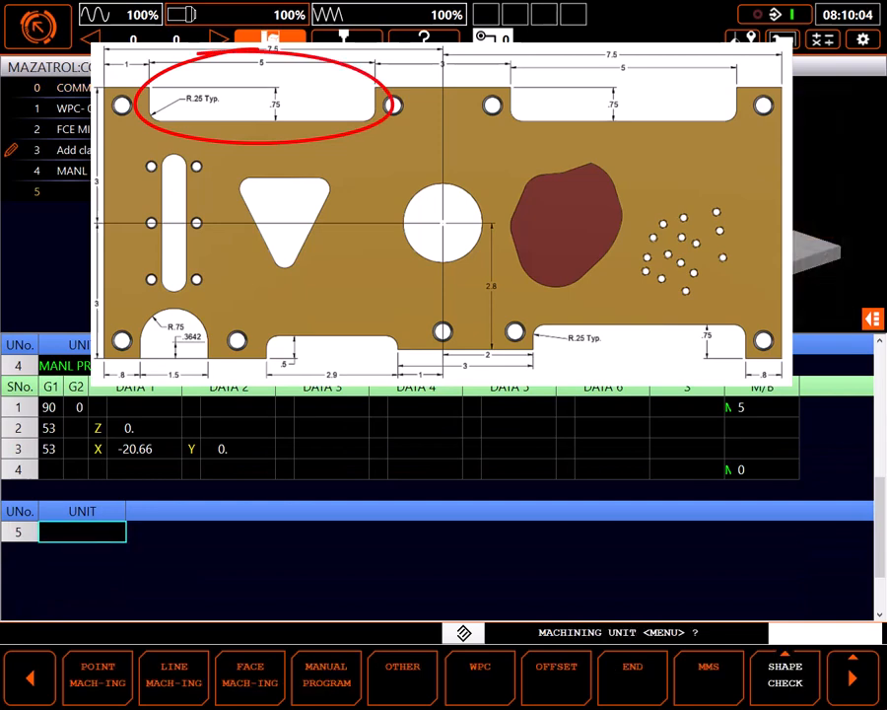
{"action": "key", "text": "F3"}
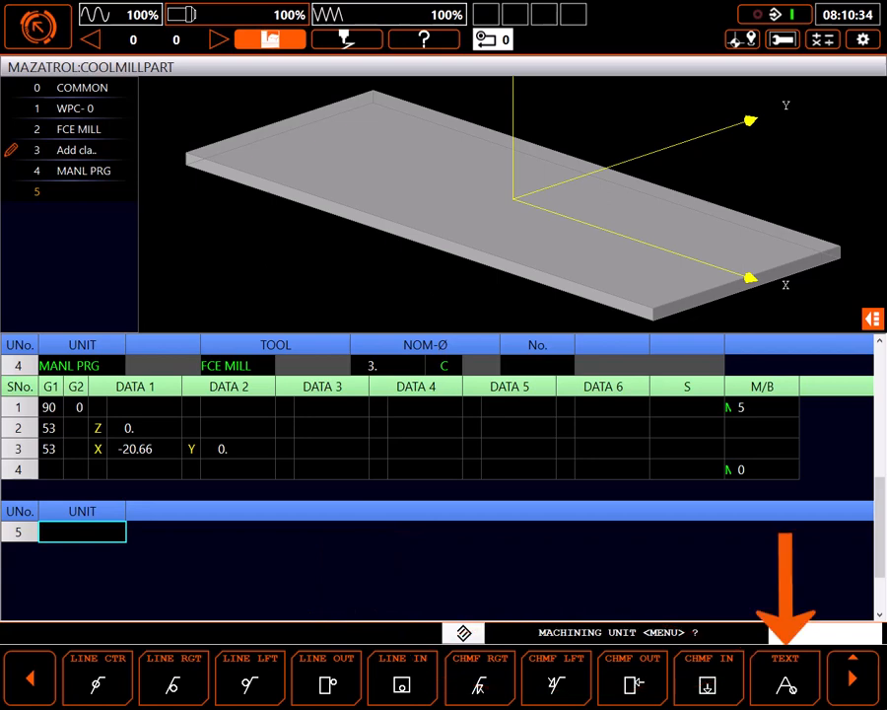
Step: Create unit 5 as a LINE LFT contour unit
{"action": "left_click", "coordinate": [250, 677]}
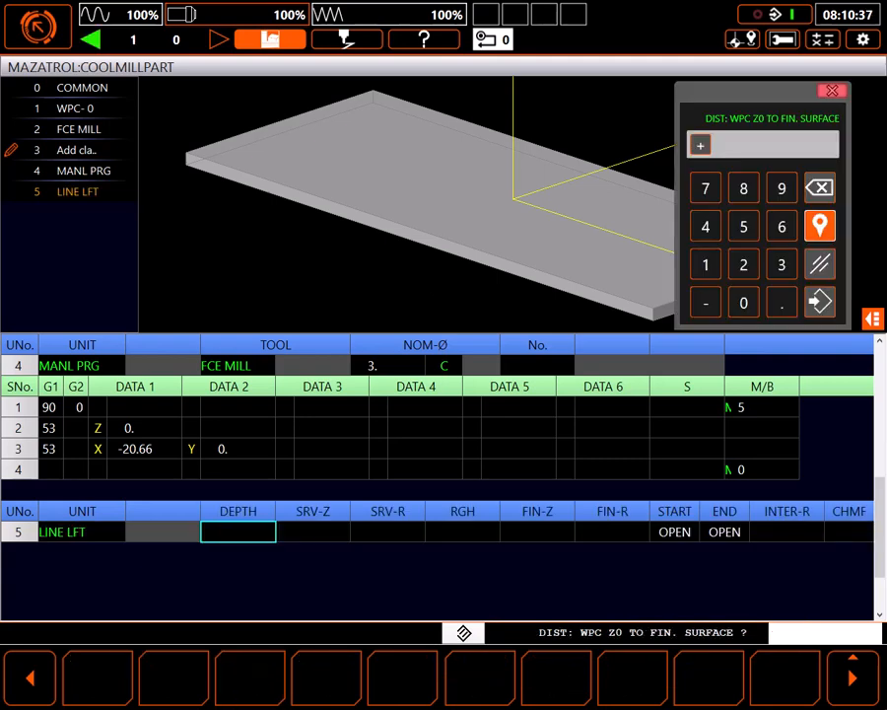
Step: Enter depth 0.35, SRV-Z 0.3, SRV-R 0.75 and roughness 3 for the LINE LFT unit
{"action": "left_click", "coordinate": [424, 40]}
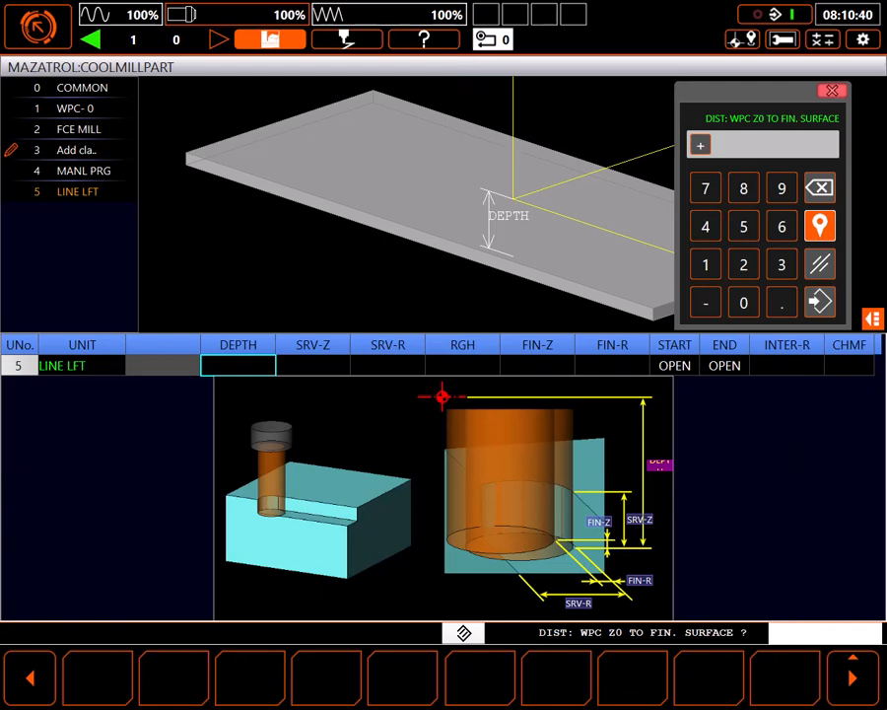
{"action": "type", "text": ".35"}
{"action": "key", "text": "Return"}
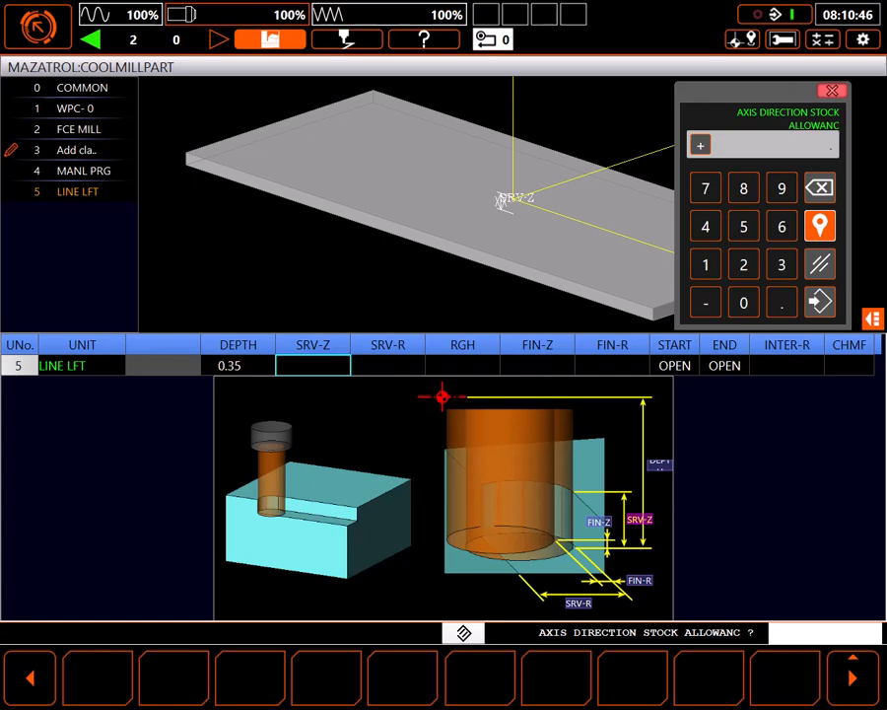
{"action": "type", "text": ".3"}
{"action": "key", "text": "Return"}
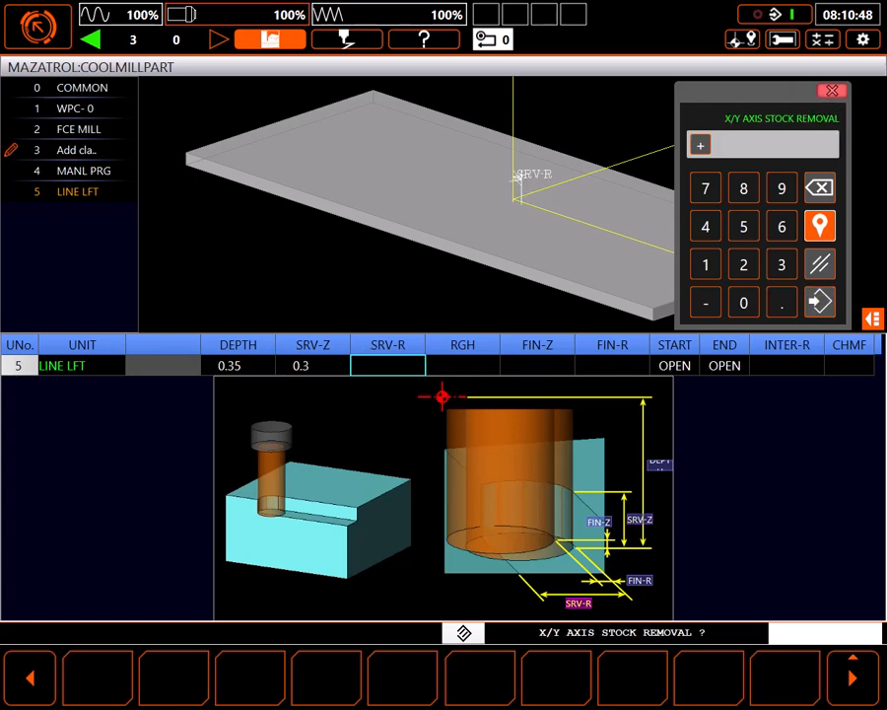
{"action": "type", "text": "."}
{"action": "type", "text": "75"}
{"action": "key", "text": "Return"}
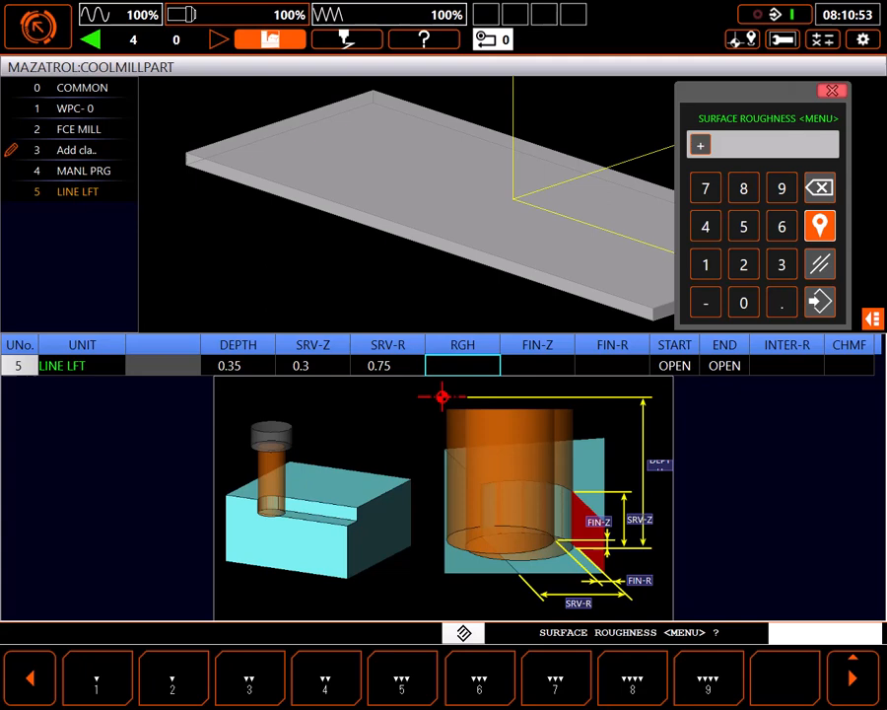
{"action": "type", "text": "3"}
{"action": "key", "text": "Return"}
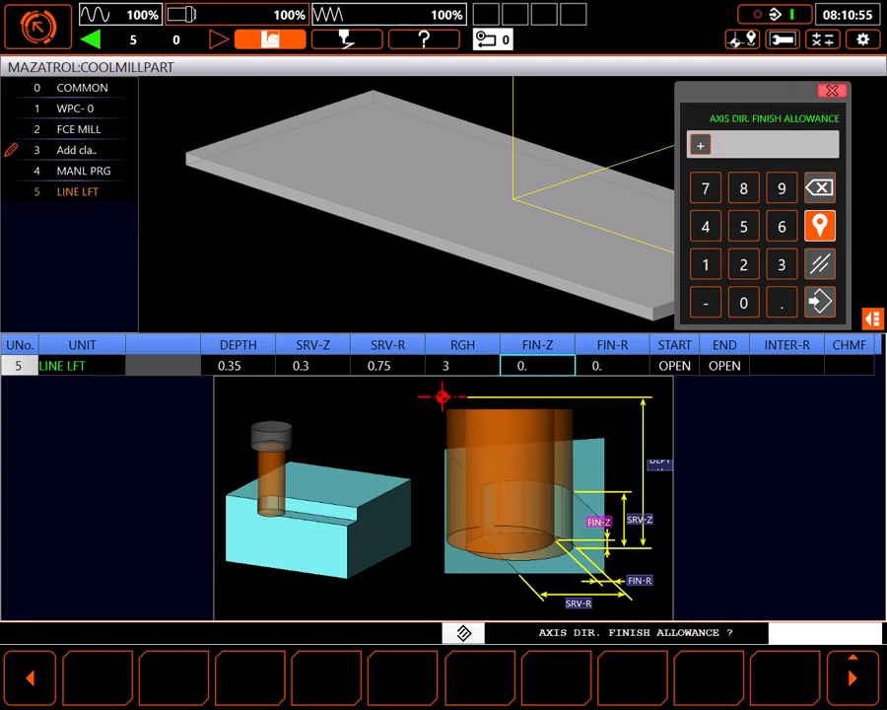
Step: Set FIN-Z 0, FIN-R 0.015, open start/end, INTER-R 9, chamfer 0, generating tool rows
{"action": "key", "text": "Return"}
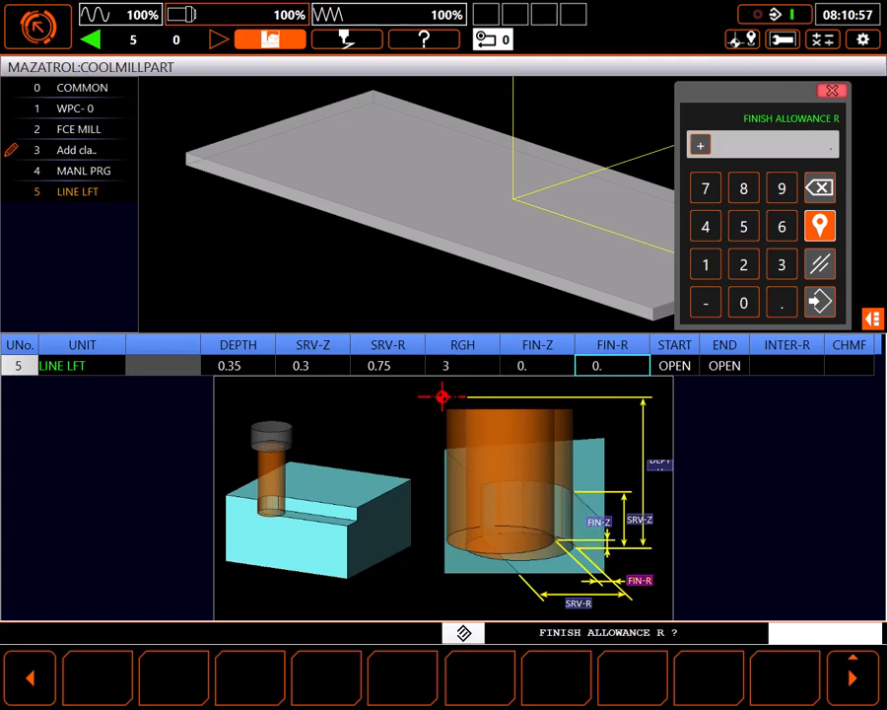
{"action": "type", "text": "0.015"}
{"action": "key", "text": "Return"}
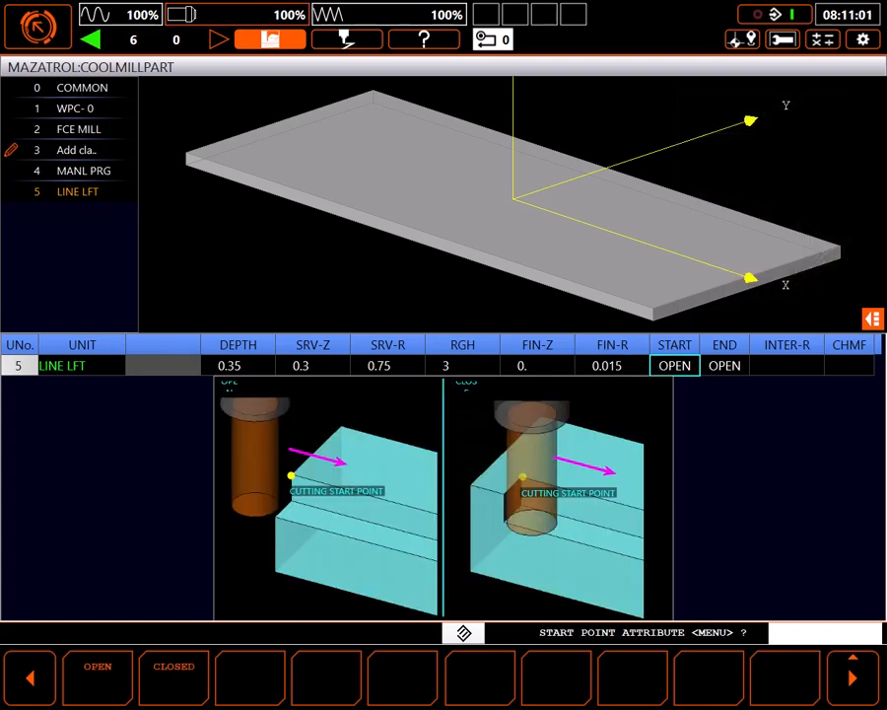
{"action": "key", "text": "Return"}
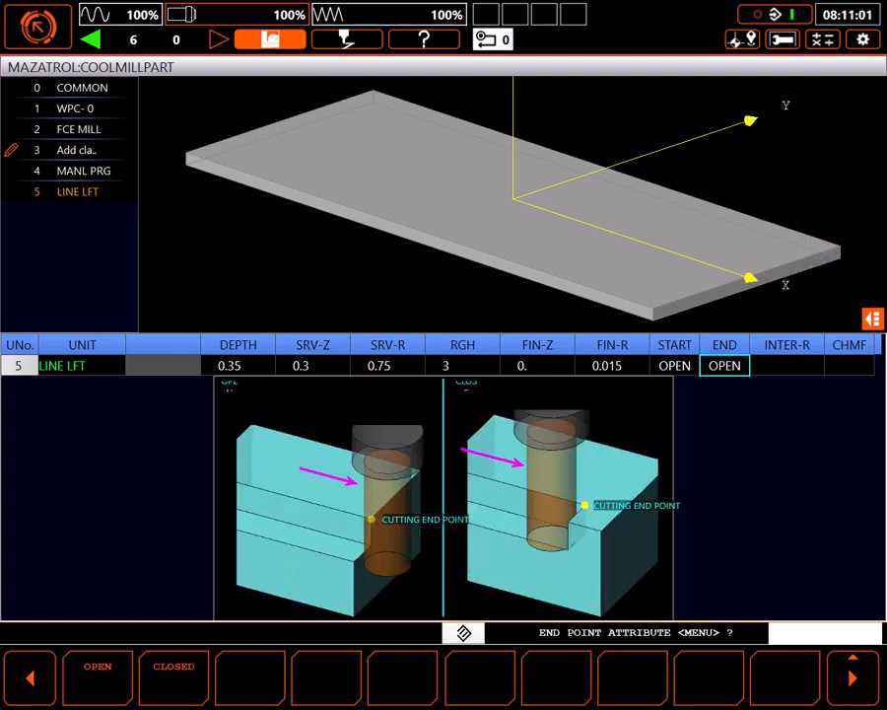
{"action": "key", "text": "Return"}
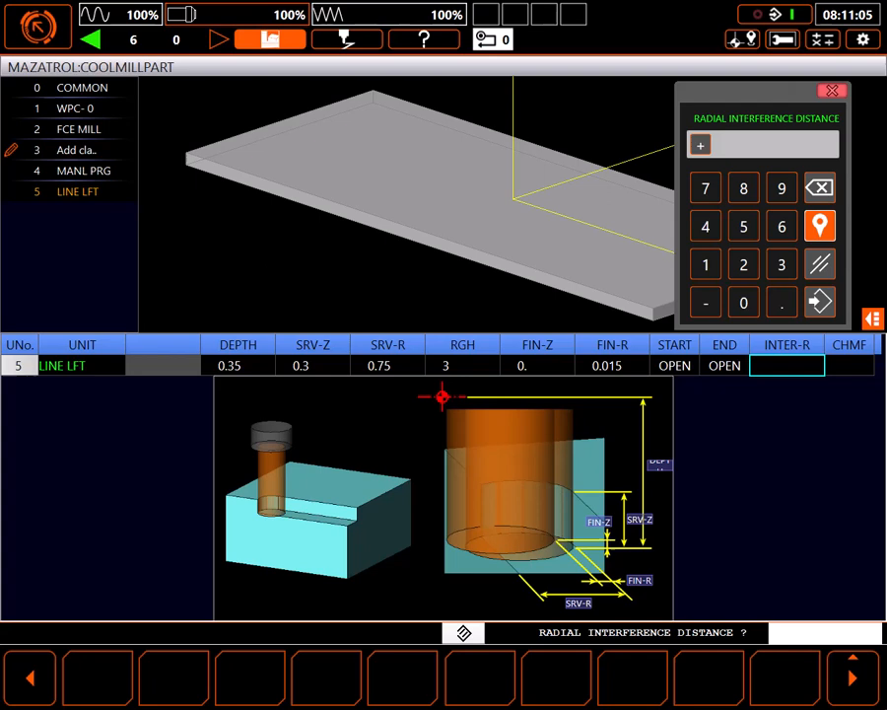
{"action": "type", "text": "9"}
{"action": "key", "text": "Return"}
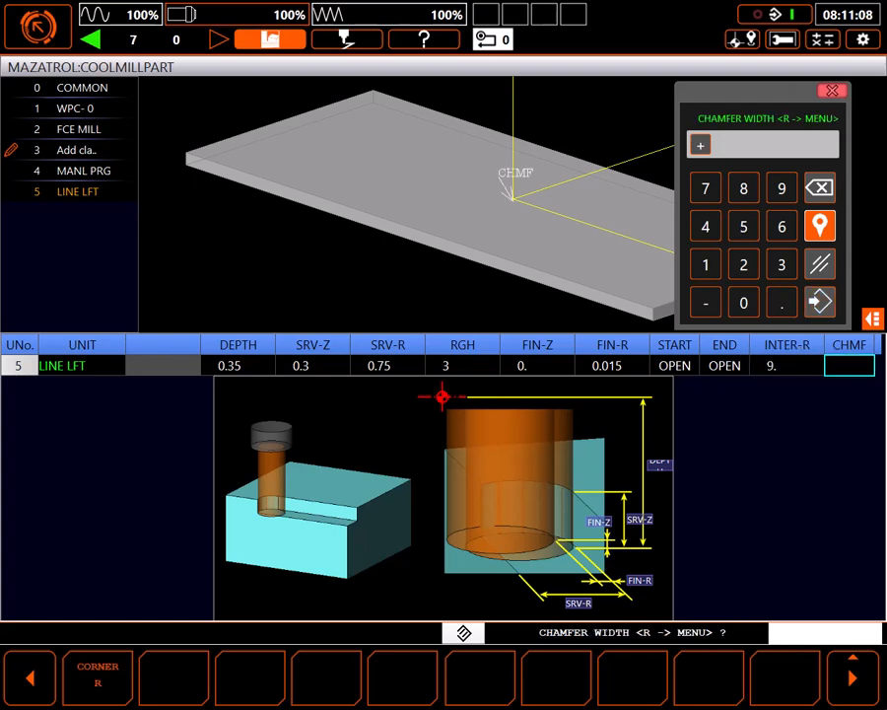
{"action": "type", "text": "0"}
{"action": "key", "text": "Return"}
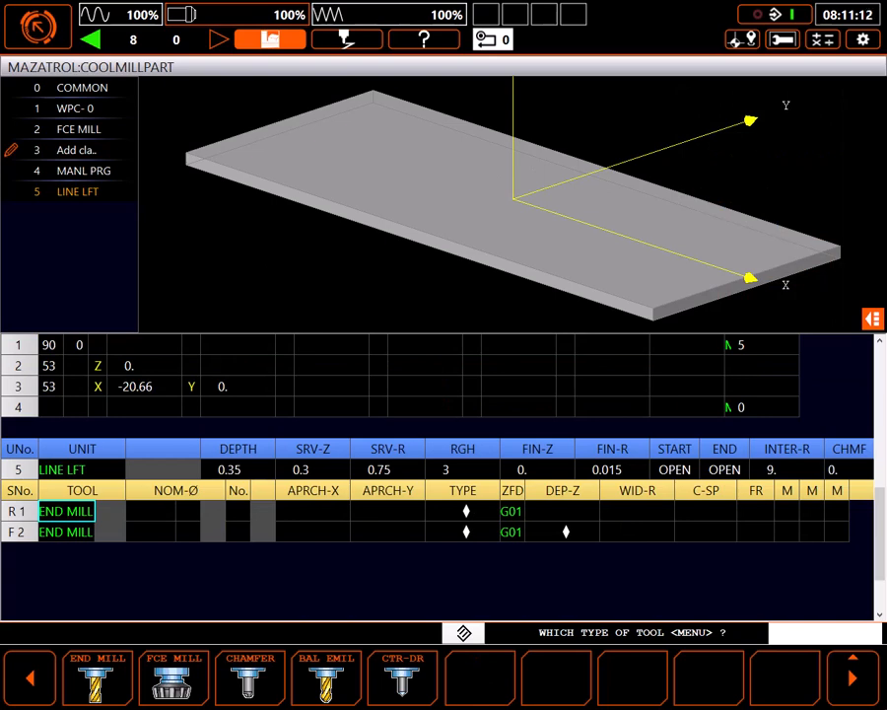
Step: Assign the 0.5 end mill to roughing with auto approach, rapid G00 and 0.3 depth of cut
{"action": "key", "text": "Return"}
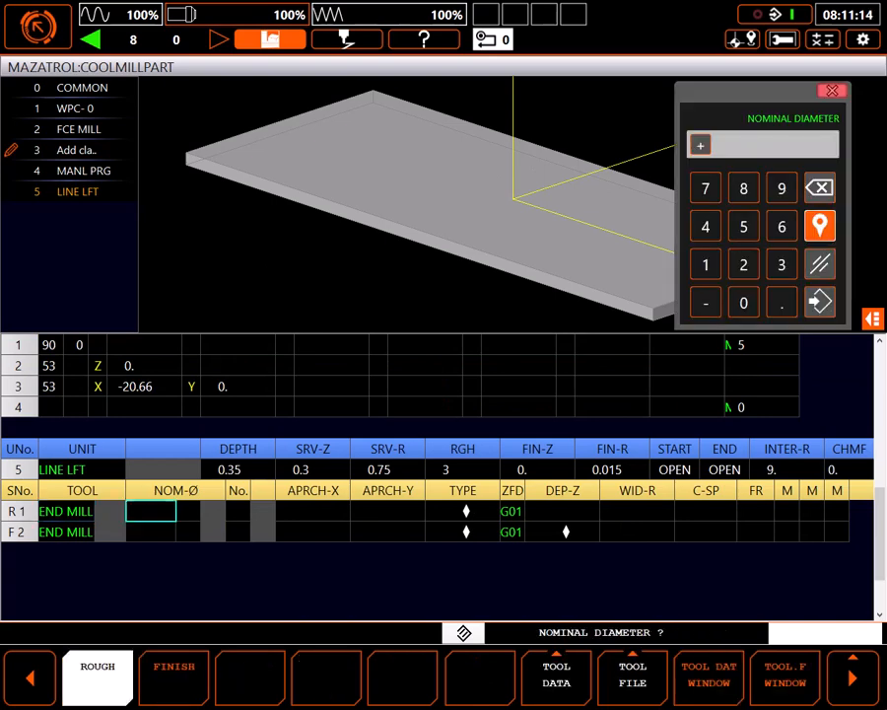
{"action": "key", "text": "F9"}
{"action": "key", "text": "Down"}
{"action": "key", "text": "Down"}
{"action": "key", "text": "Down"}
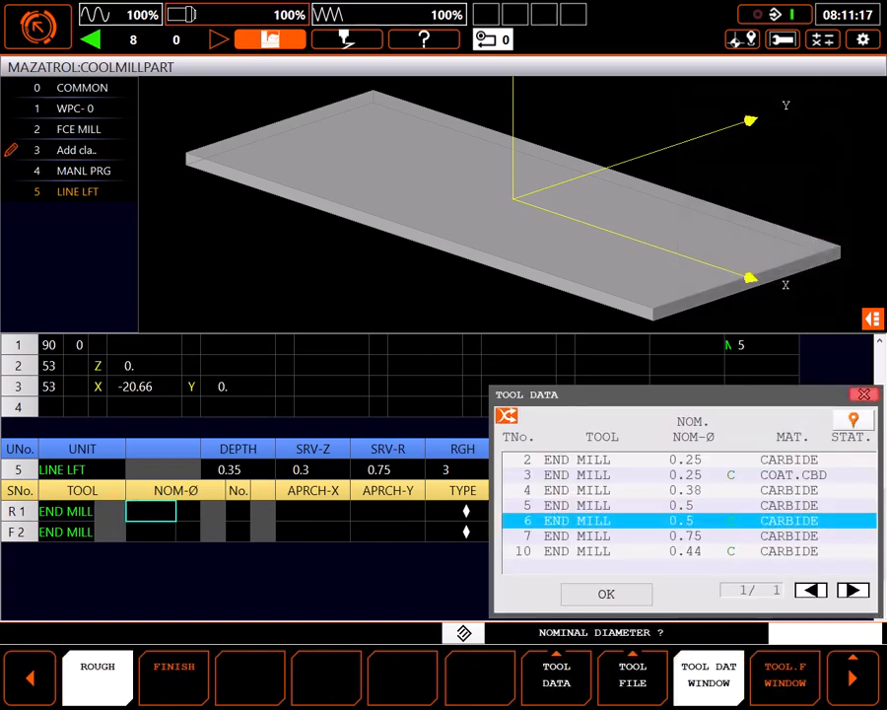
{"action": "key", "text": "Return"}
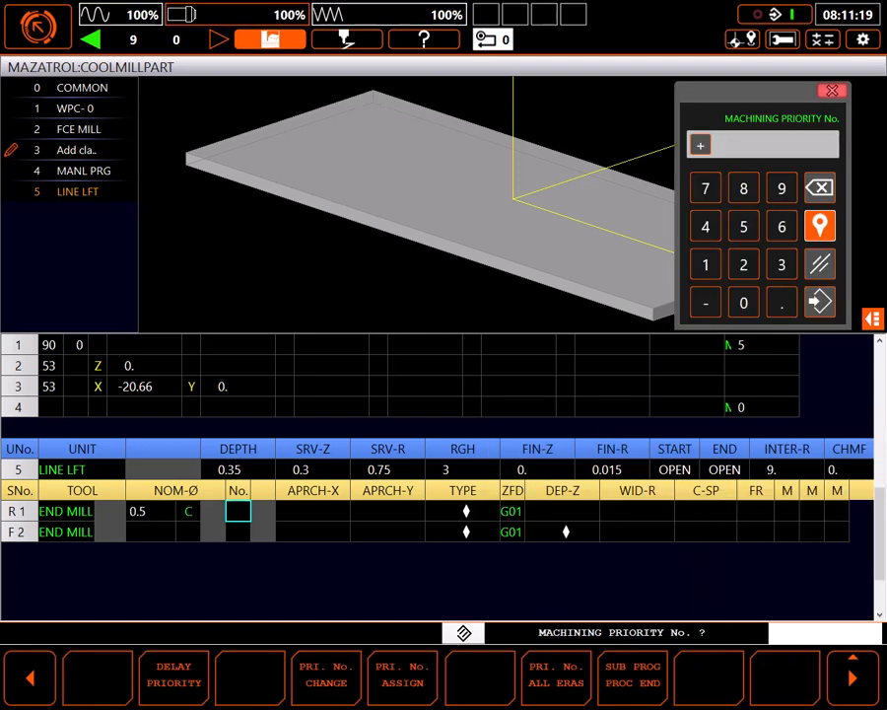
{"action": "key", "text": "Return"}
{"action": "key", "text": "F1"}
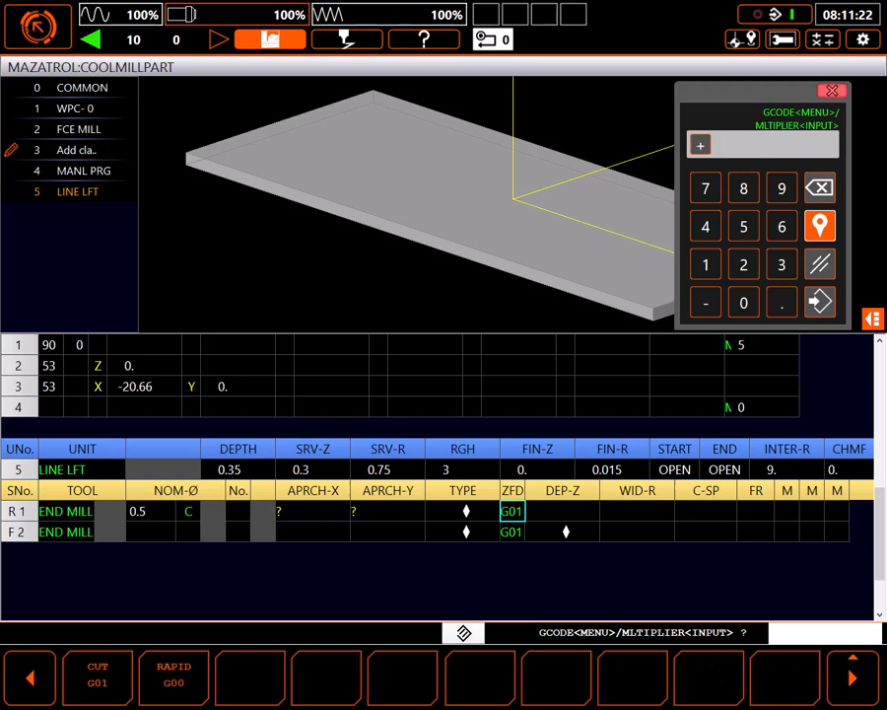
{"action": "key", "text": "F2"}
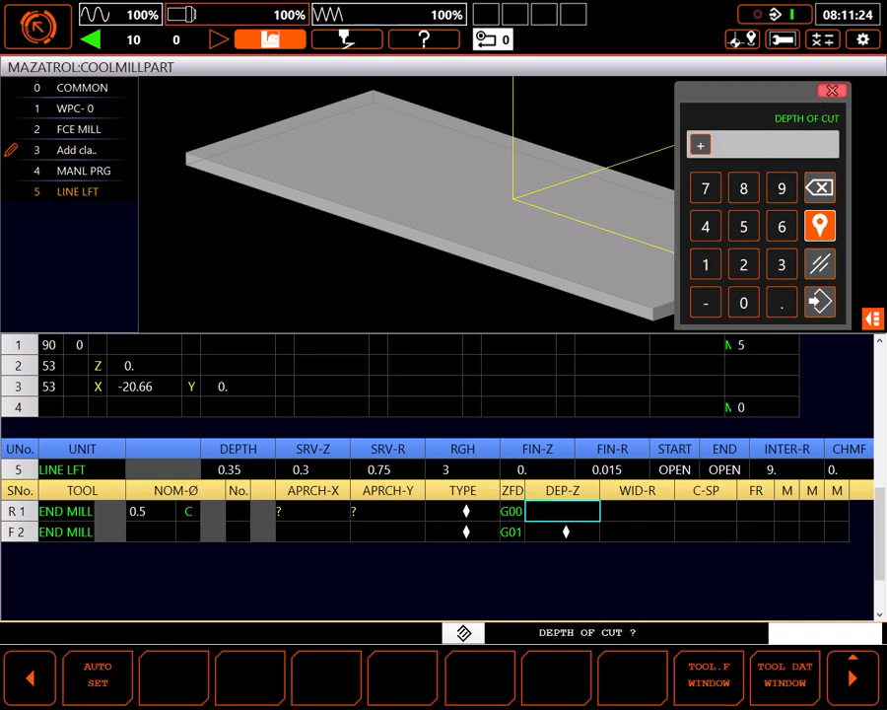
{"action": "type", "text": "0.3"}
{"action": "key", "text": "Return"}
Step: Set roughing width 0.2, keep auto speed 141 and feed 0.0051, and add coolant M8
{"action": "key", "text": "F2"}
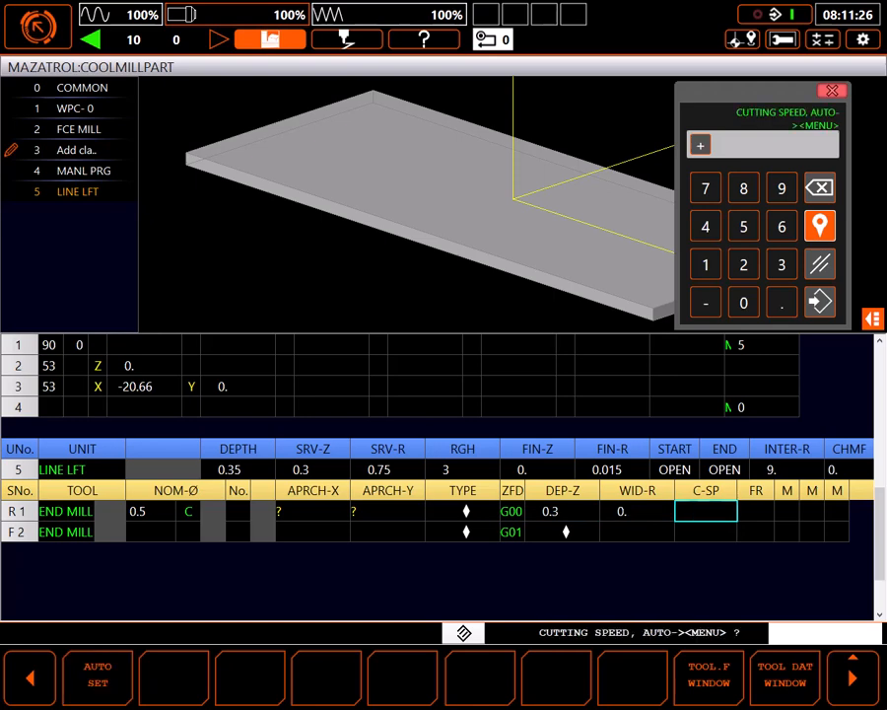
{"action": "key", "text": "F2"}
{"action": "key", "text": "F2"}
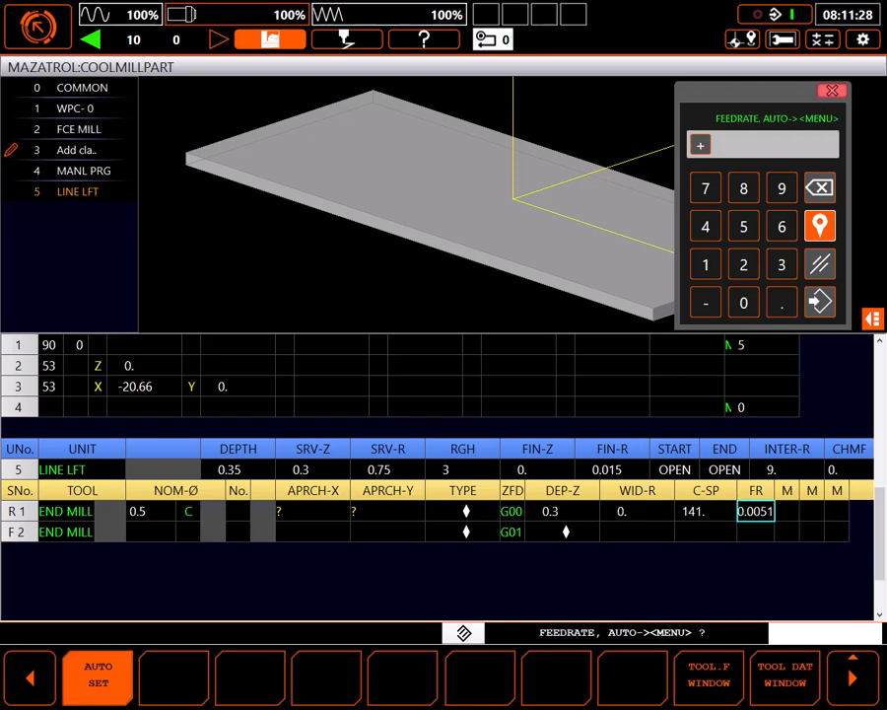
{"action": "key", "text": "Left"}
{"action": "key", "text": "Left"}
{"action": "key", "text": "Left"}
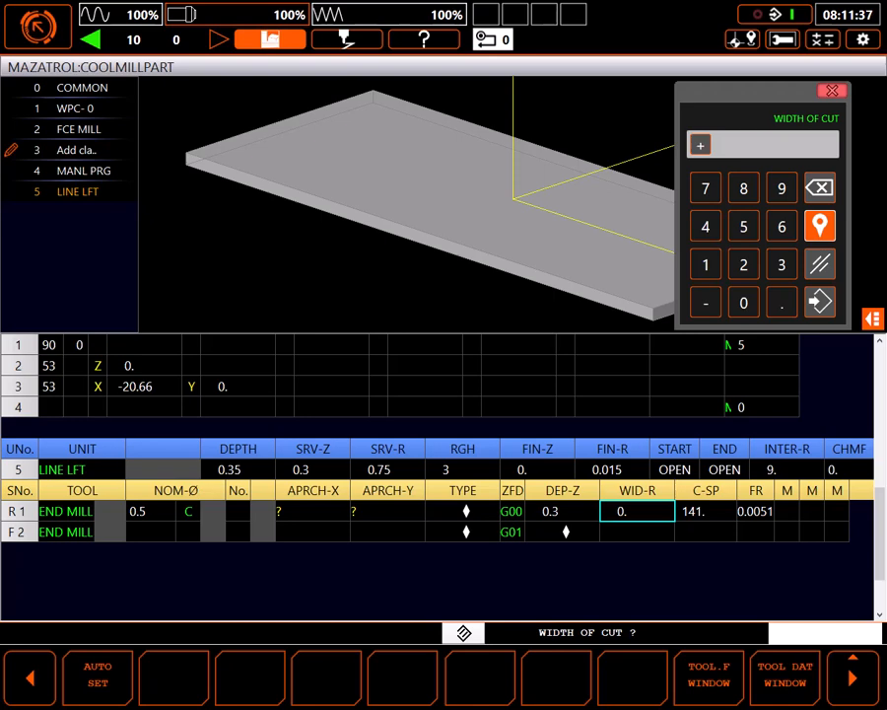
{"action": "type", "text": ".2"}
{"action": "key", "text": "Return"}
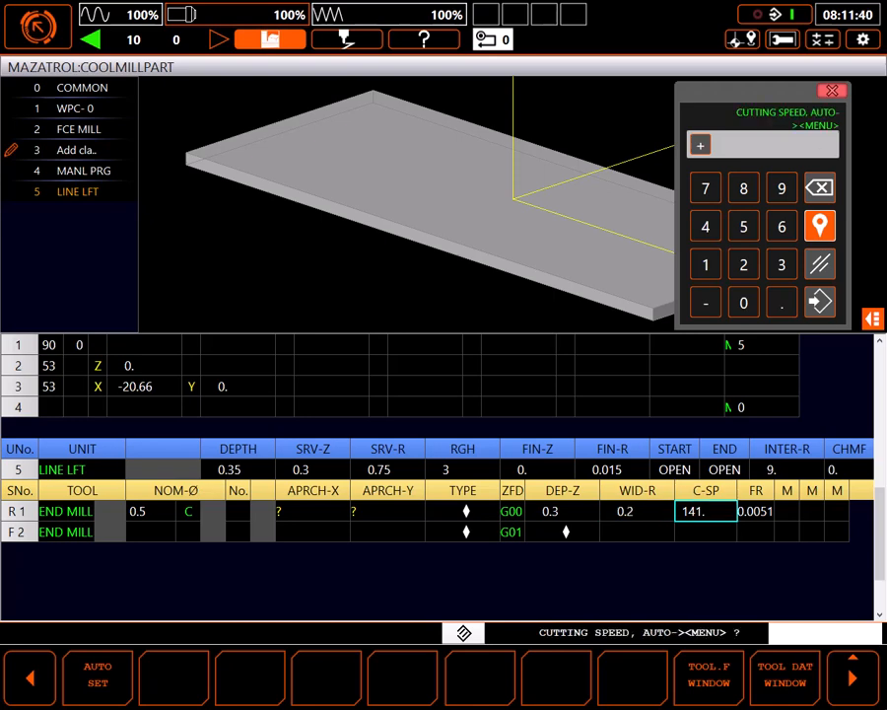
{"action": "key", "text": "Return"}
{"action": "key", "text": "Return"}
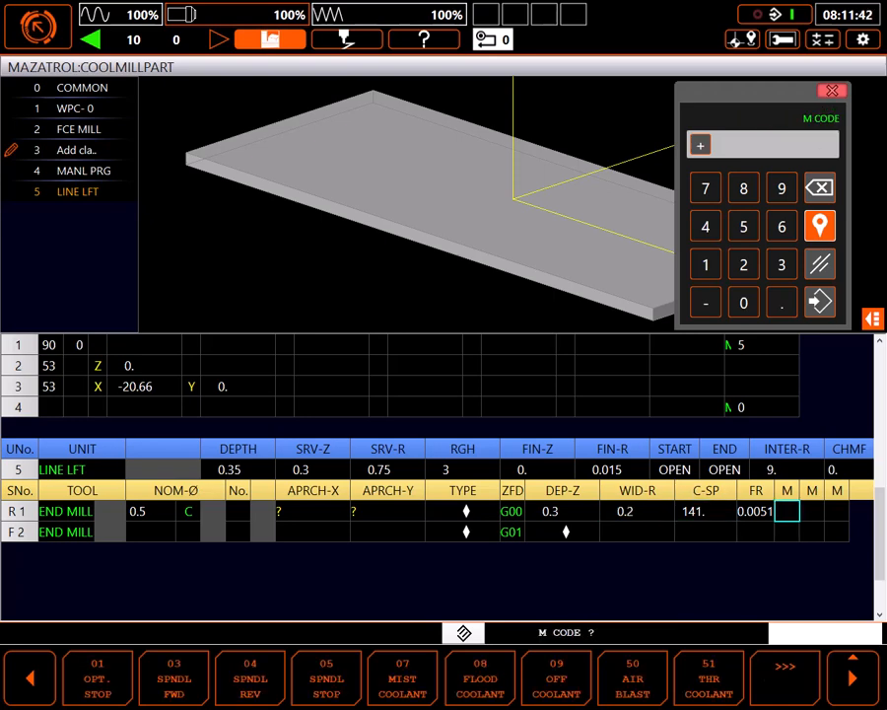
{"action": "type", "text": "8"}
{"action": "key", "text": "Return"}
{"action": "key", "text": "Return"}
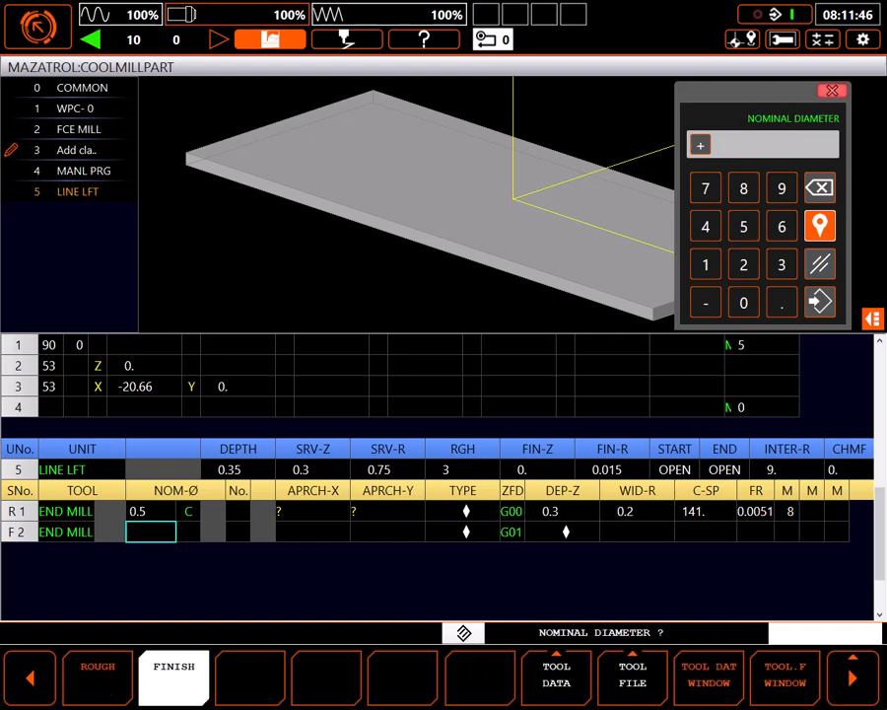
Step: Assign the 0.44 end mill to finishing with auto approach and rapid G00
{"action": "key", "text": "F9"}
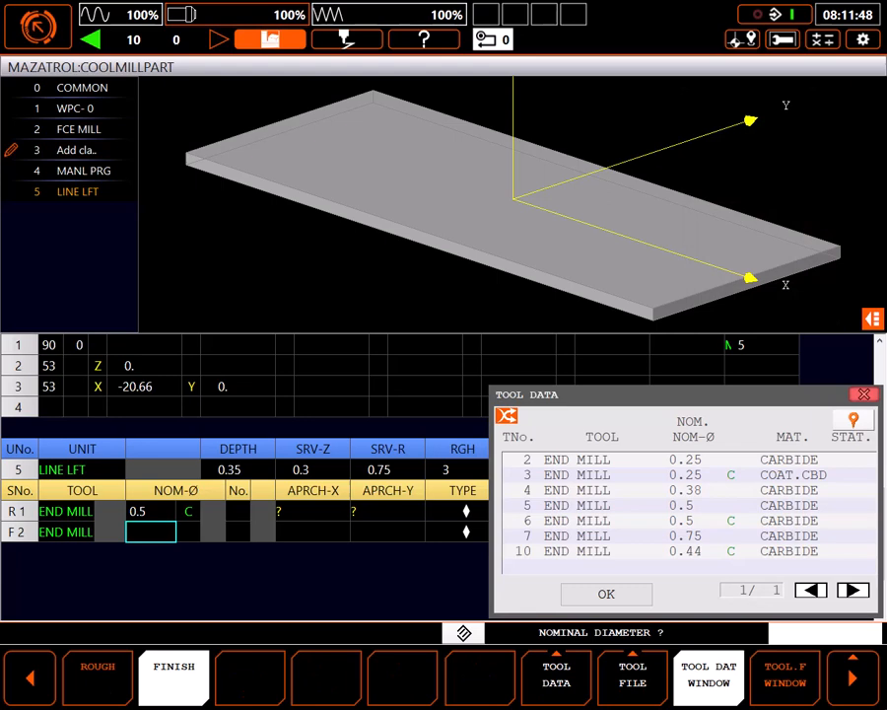
{"action": "key", "text": "Up"}
{"action": "key", "text": "Return"}
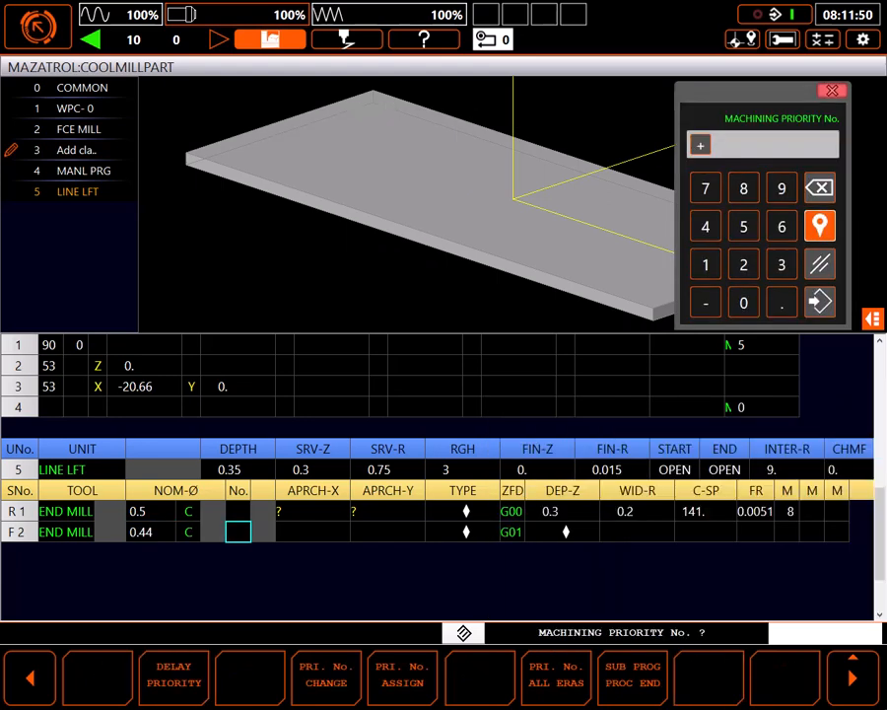
{"action": "key", "text": "Return"}
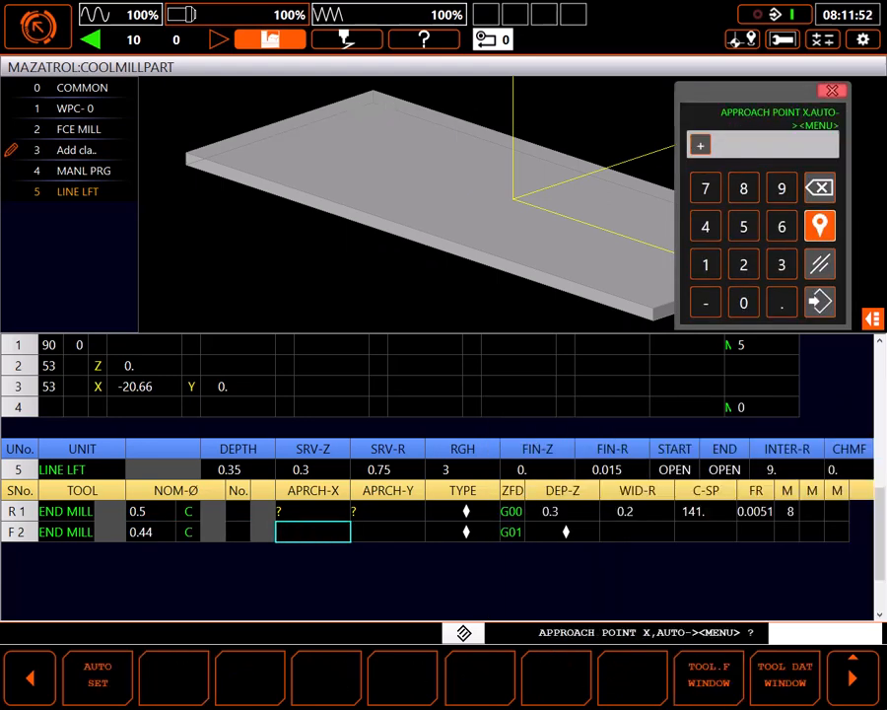
{"action": "key", "text": "F1"}
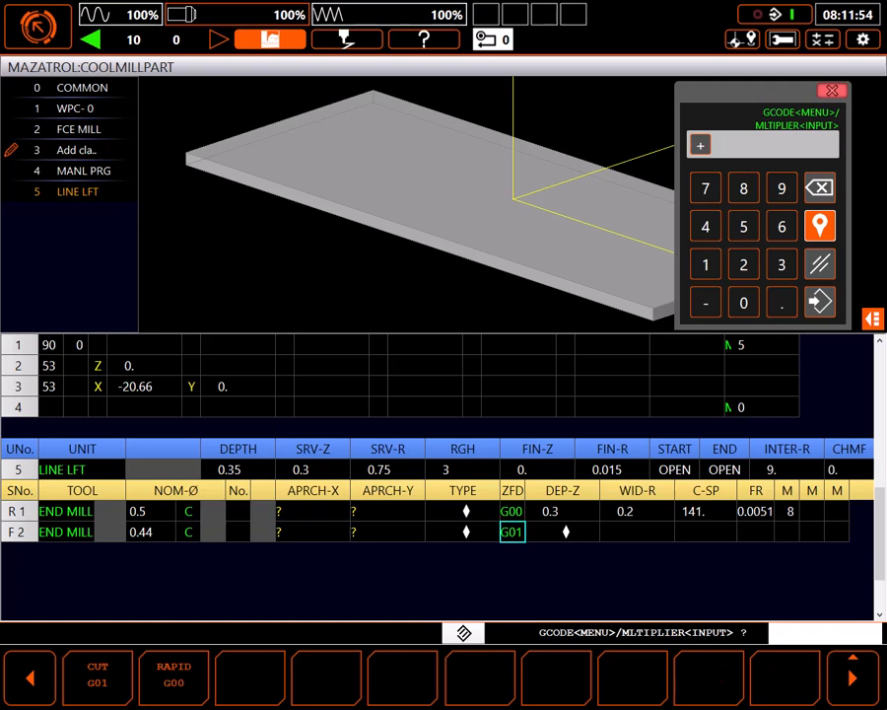
{"action": "key", "text": "F2"}
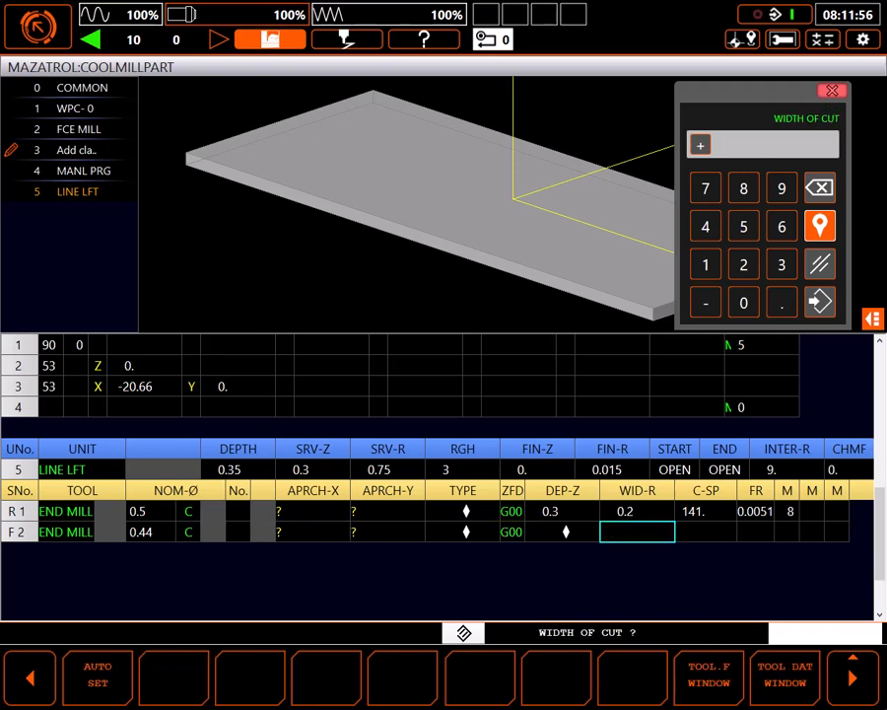
{"action": "type", "text": ".015"}
Step: Set finishing width 0.015, auto speed 89, feedrate 0.008 and coolant M8
{"action": "key", "text": "Return"}
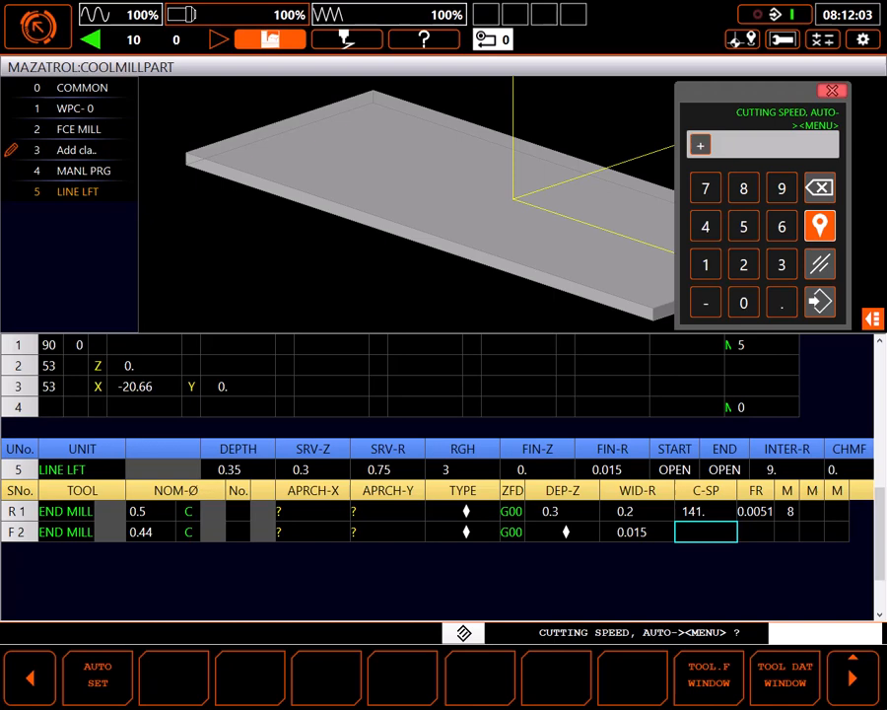
{"action": "key", "text": "Return"}
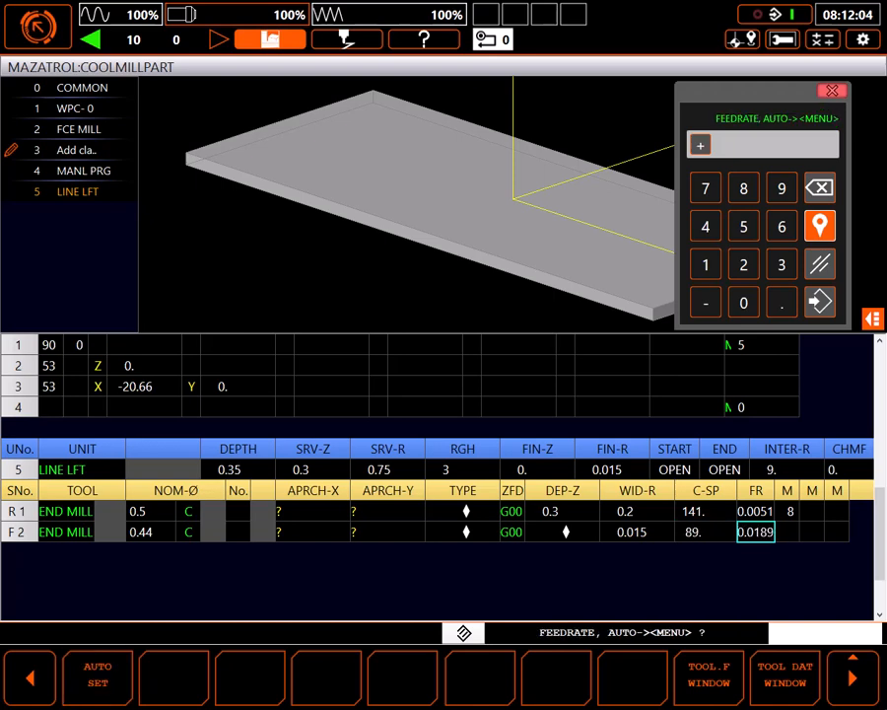
{"action": "type", "text": "0.008"}
{"action": "key", "text": "Return"}
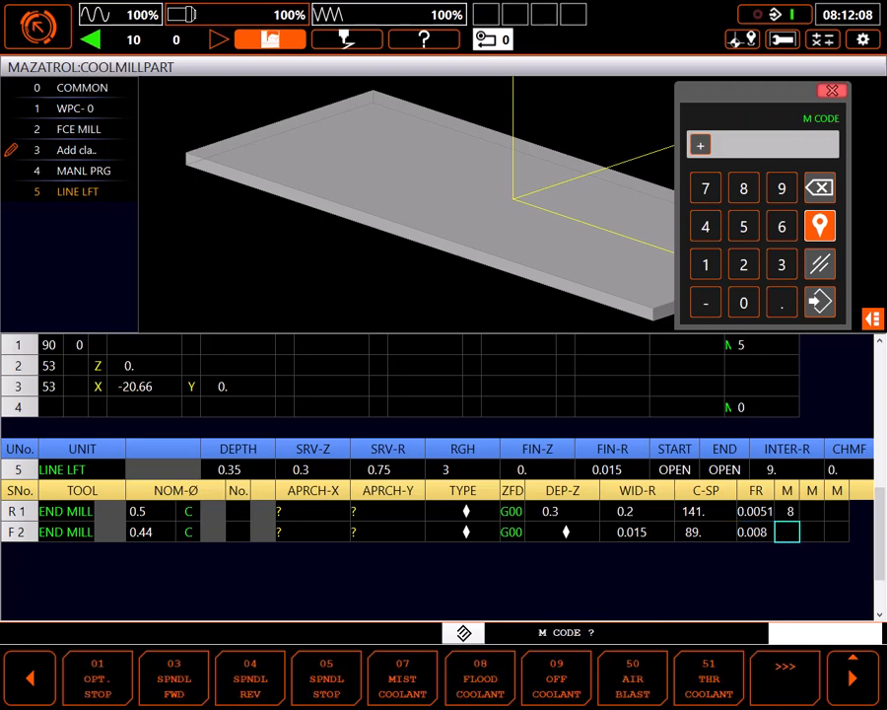
{"action": "type", "text": "8"}
{"action": "key", "text": "Return"}
Step: Start the shape with a LINE at X -6.5, Y 3.5
{"action": "key", "text": "Return"}
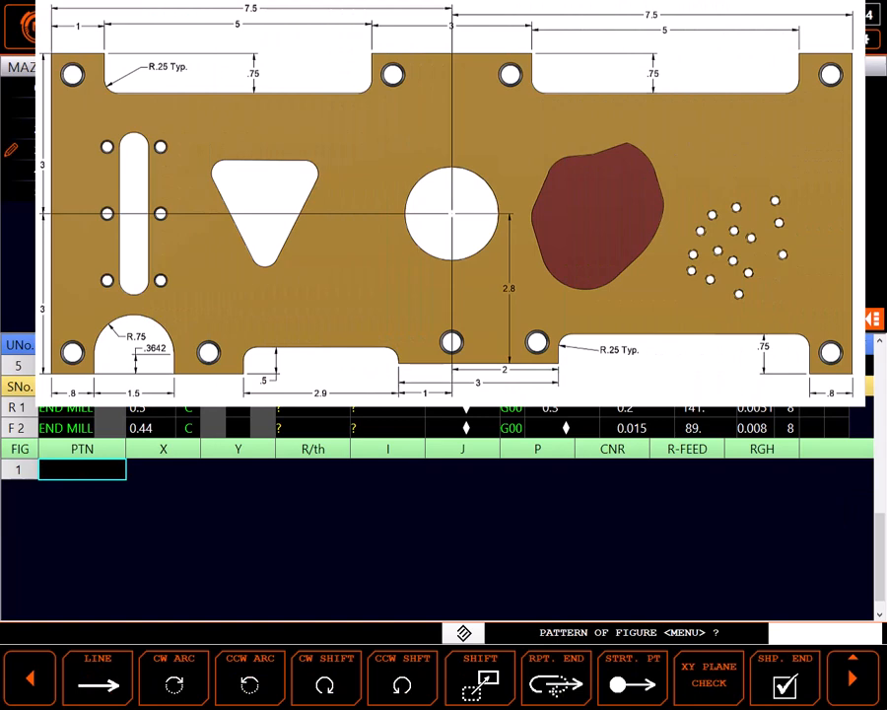
{"action": "key", "text": "F1"}
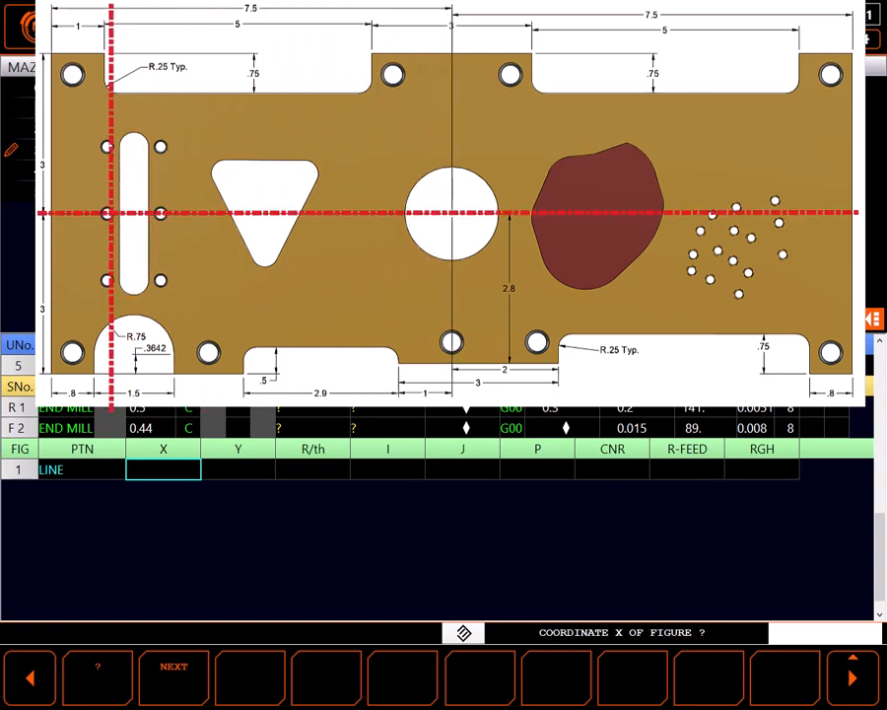
{"action": "type", "text": "-6.5"}
{"action": "key", "text": "Return"}
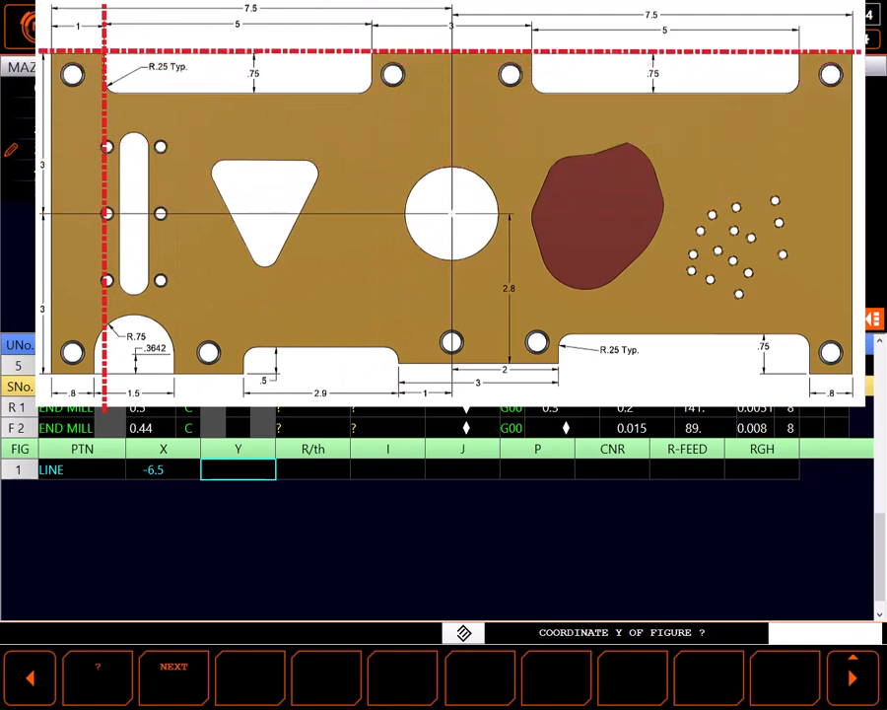
{"action": "type", "text": "3.5"}
{"action": "key", "text": "Return"}
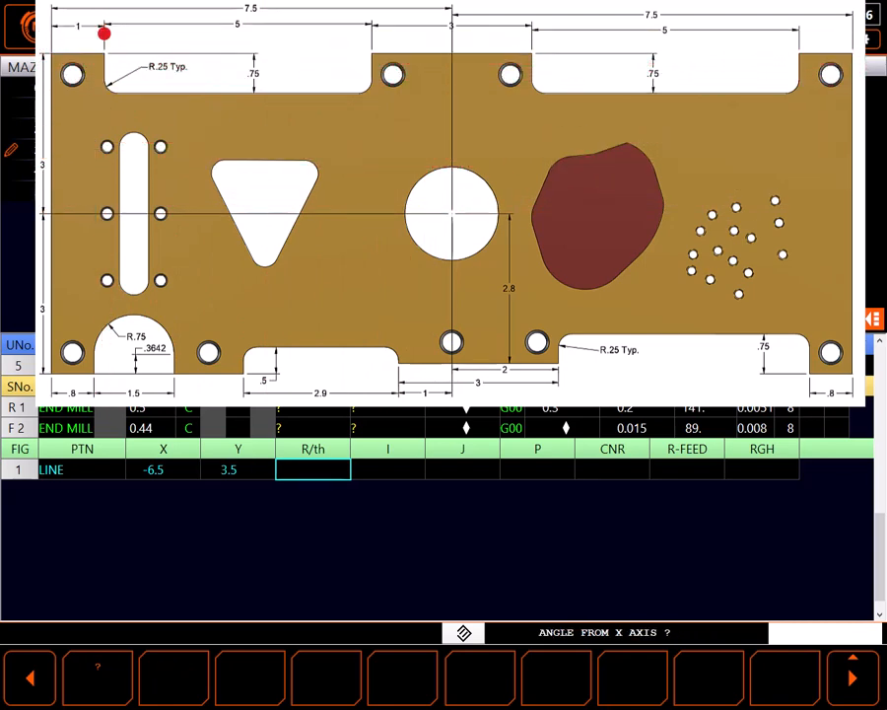
{"action": "key", "text": "Return"}
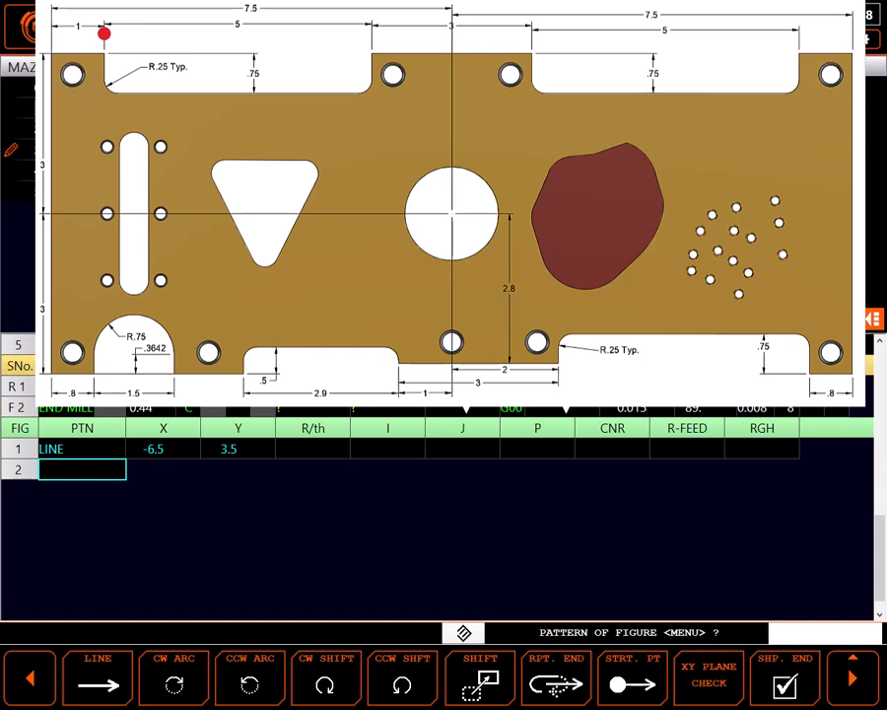
Step: Add a second LINE to X -6.5, Y 2.25 with a 0.25 corner radius
{"action": "key", "text": "F1"}
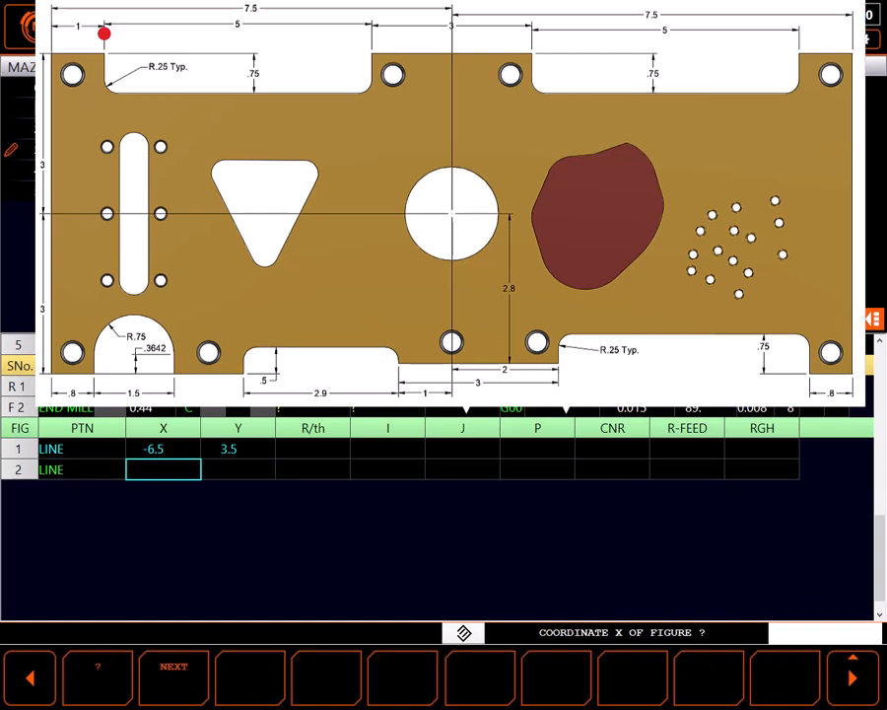
{"action": "type", "text": "-6.5"}
{"action": "key", "text": "Return"}
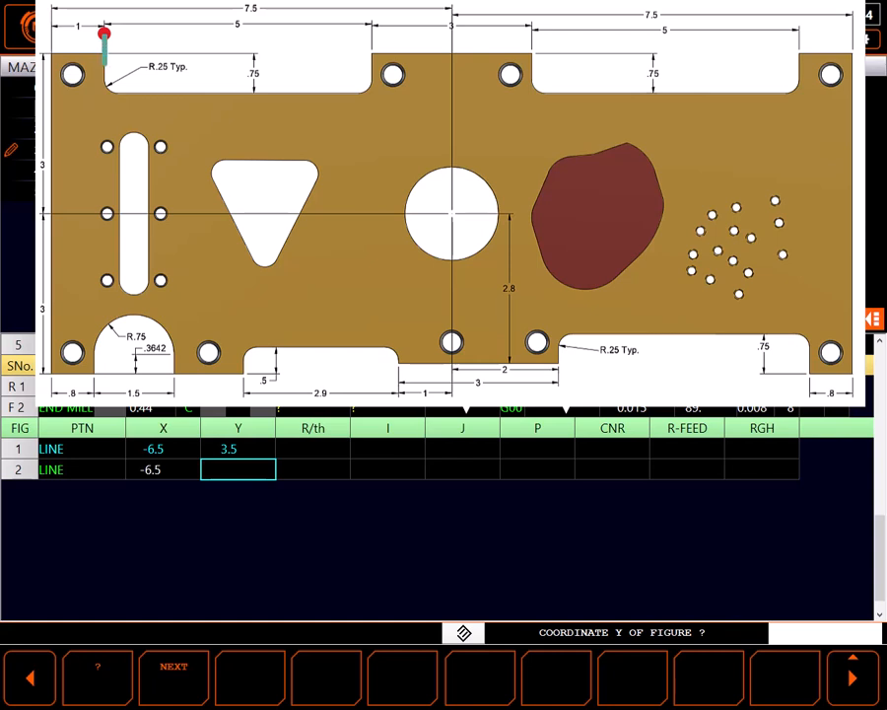
{"action": "type", "text": "2.25"}
{"action": "key", "text": "Return"}
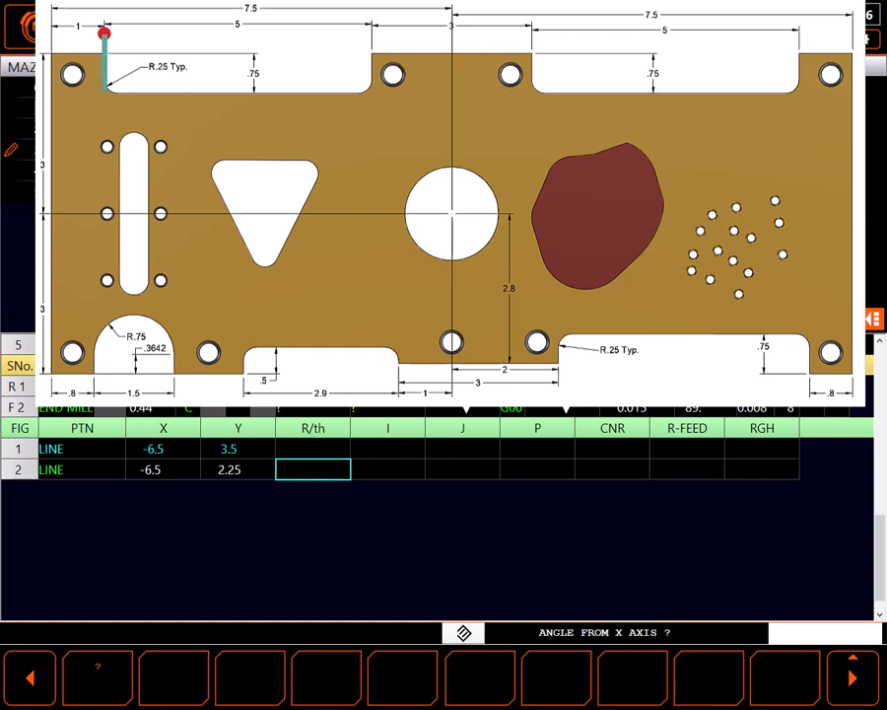
{"action": "key", "text": "Return"}
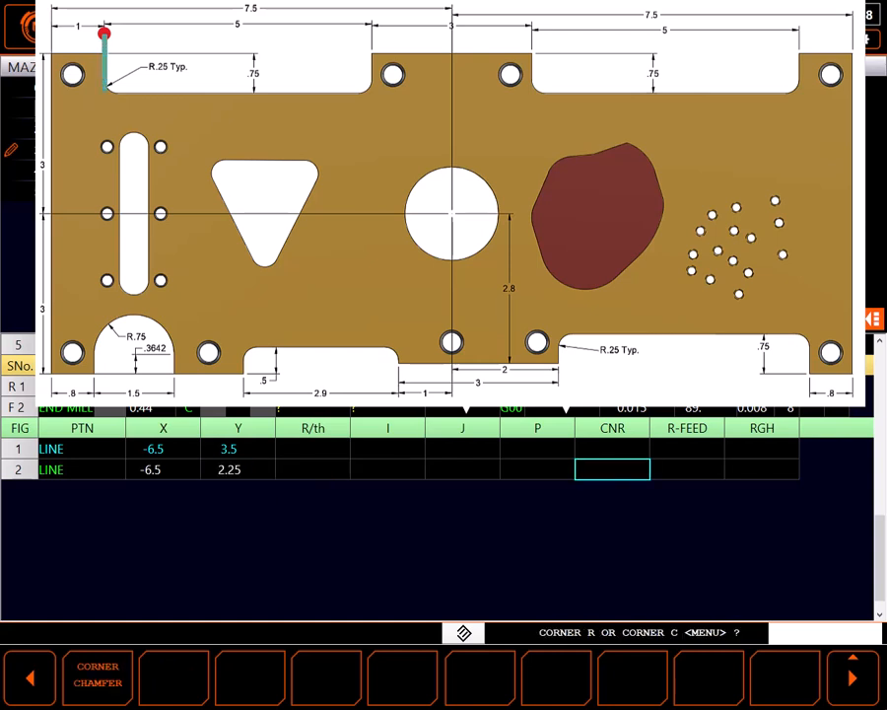
{"action": "type", "text": "0.25"}
{"action": "key", "text": "Return"}
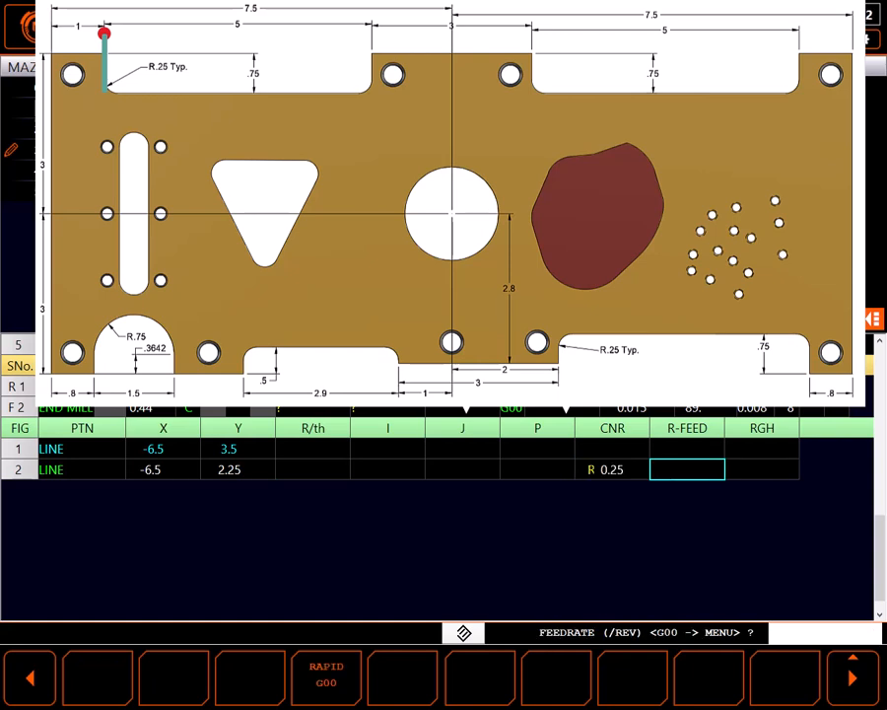
{"action": "key", "text": "Return"}
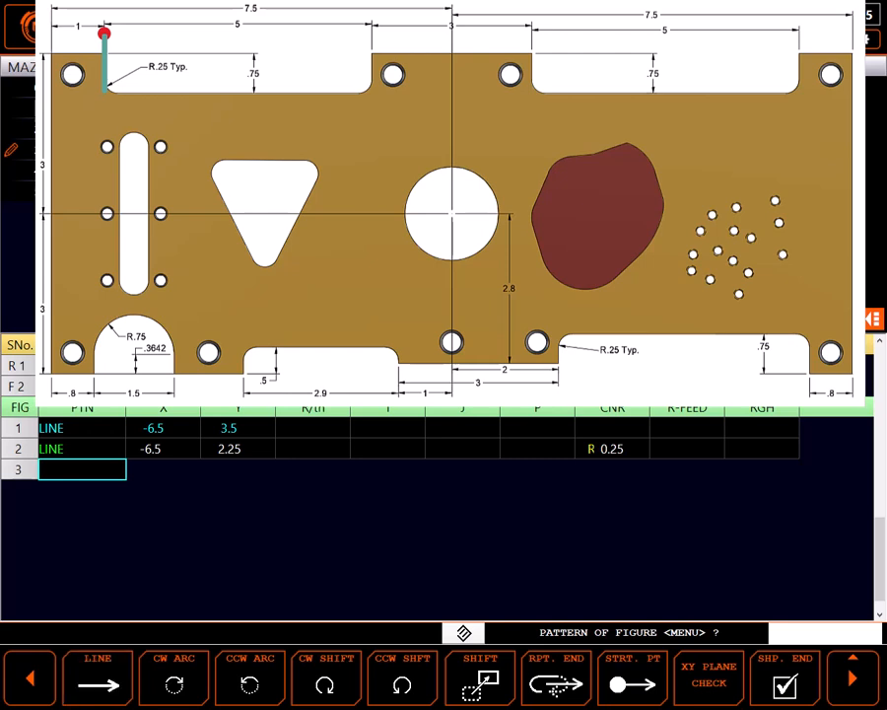
Step: Add a third LINE to X -1.5, Y 2.25 with a 0.25 corner radius
{"action": "key", "text": "F1"}
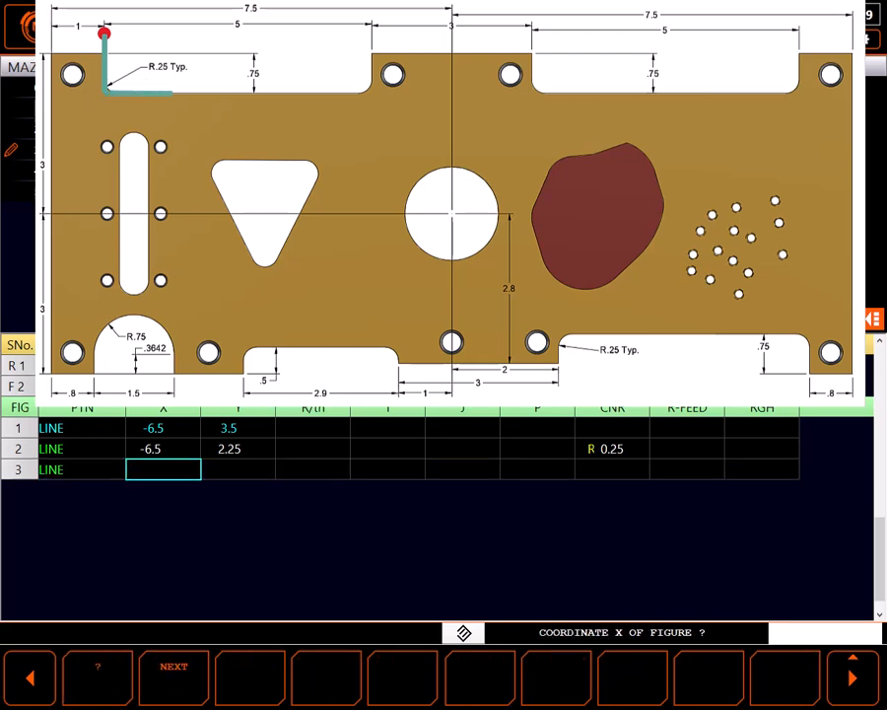
{"action": "type", "text": "-1.5"}
{"action": "key", "text": "Return"}
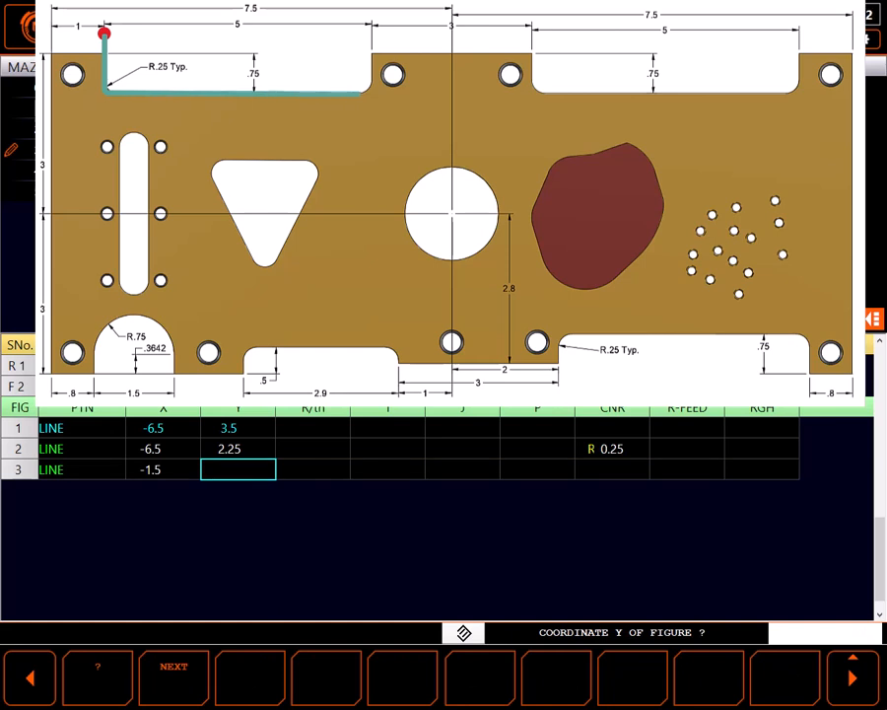
{"action": "type", "text": "2.25"}
{"action": "key", "text": "Return"}
{"action": "key", "text": "Return"}
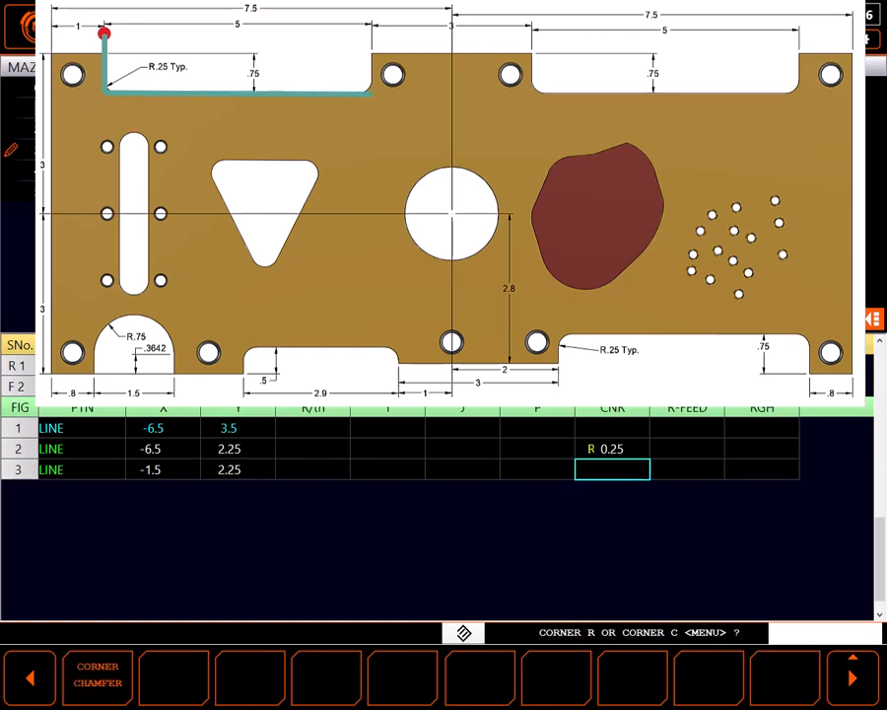
{"action": "type", "text": ".25"}
{"action": "key", "text": "Return"}
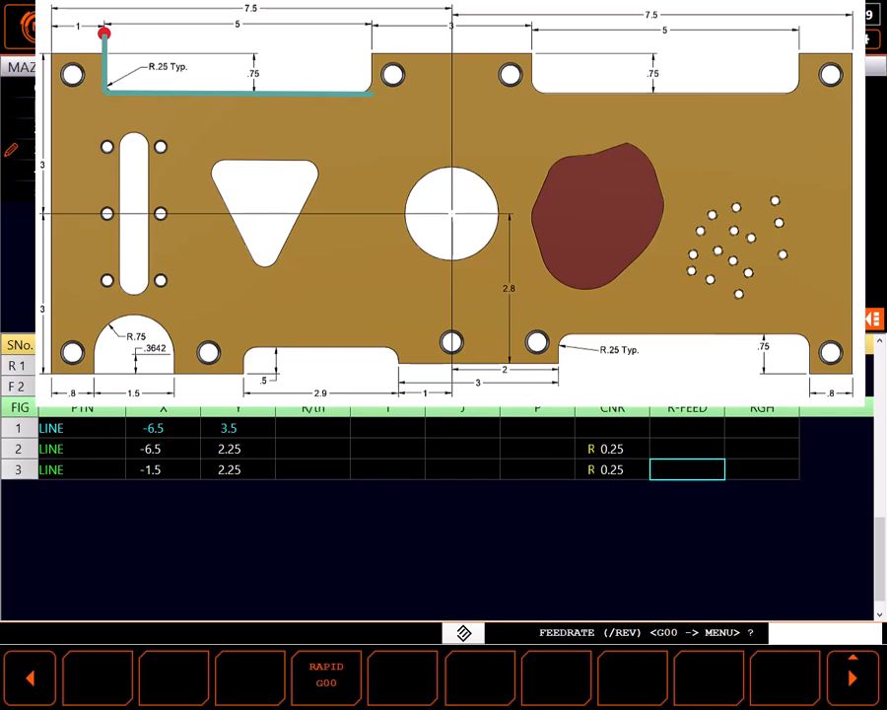
{"action": "key", "text": "Return"}
{"action": "key", "text": "Return"}
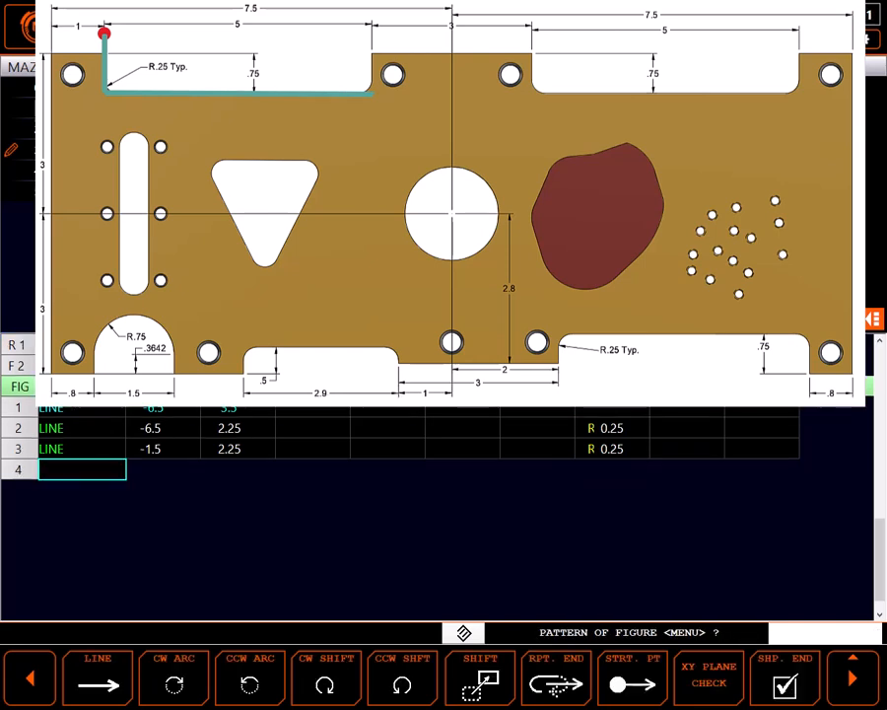
Step: Add a fourth LINE to X -1.5, Y 3.5, completing the slot outline
{"action": "key", "text": "F1"}
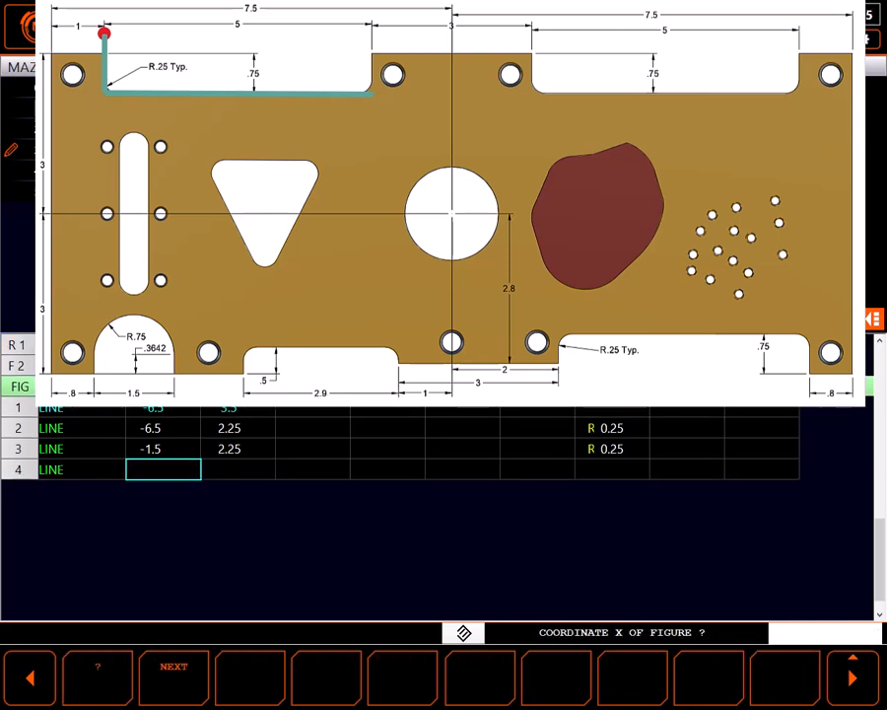
{"action": "type", "text": "-1.5"}
{"action": "key", "text": "Return"}
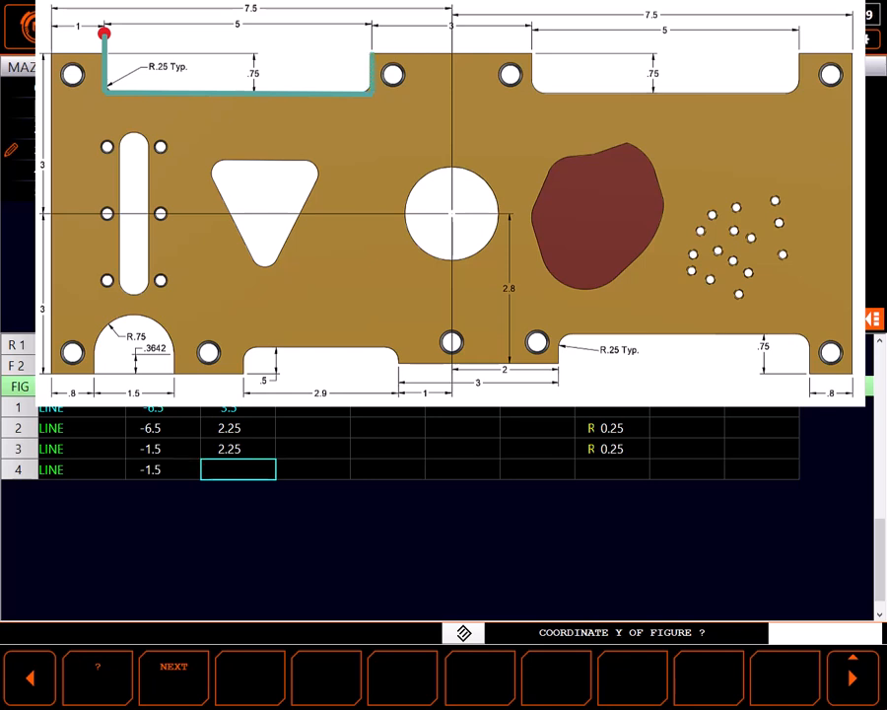
{"action": "type", "text": "3.5"}
{"action": "key", "text": "Return"}
{"action": "key", "text": "Return"}
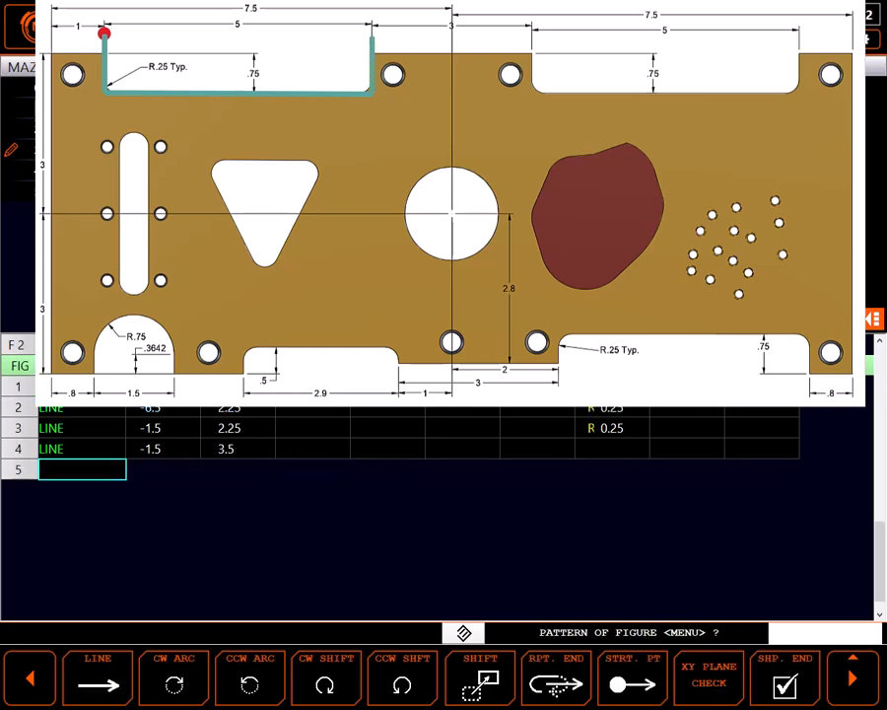
{"action": "key", "text": "F10"}
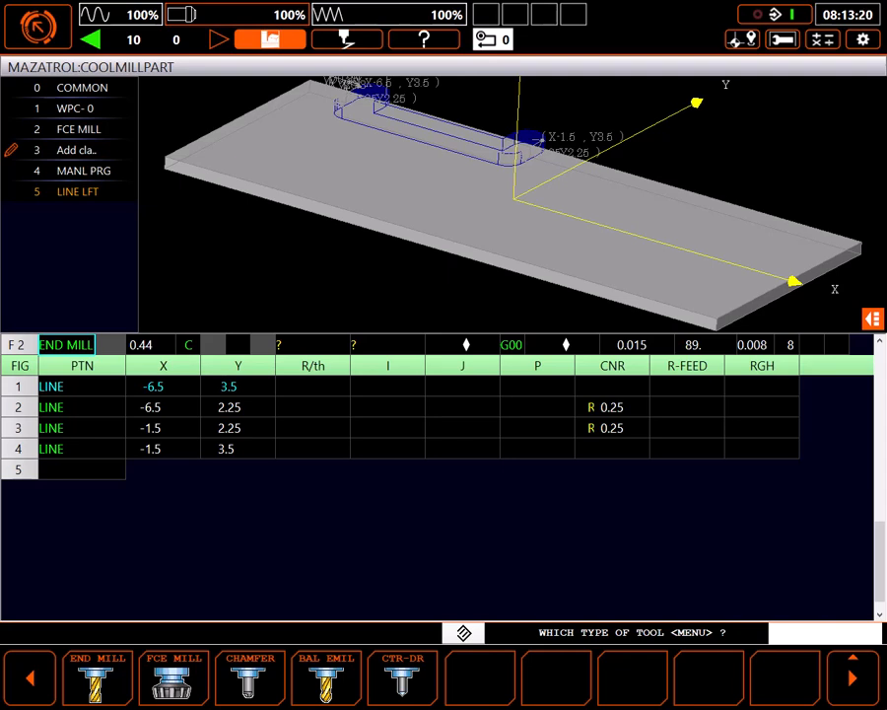
Step: End the contour shape and add an END unit 6 with default continue
{"action": "key", "text": "Down"}
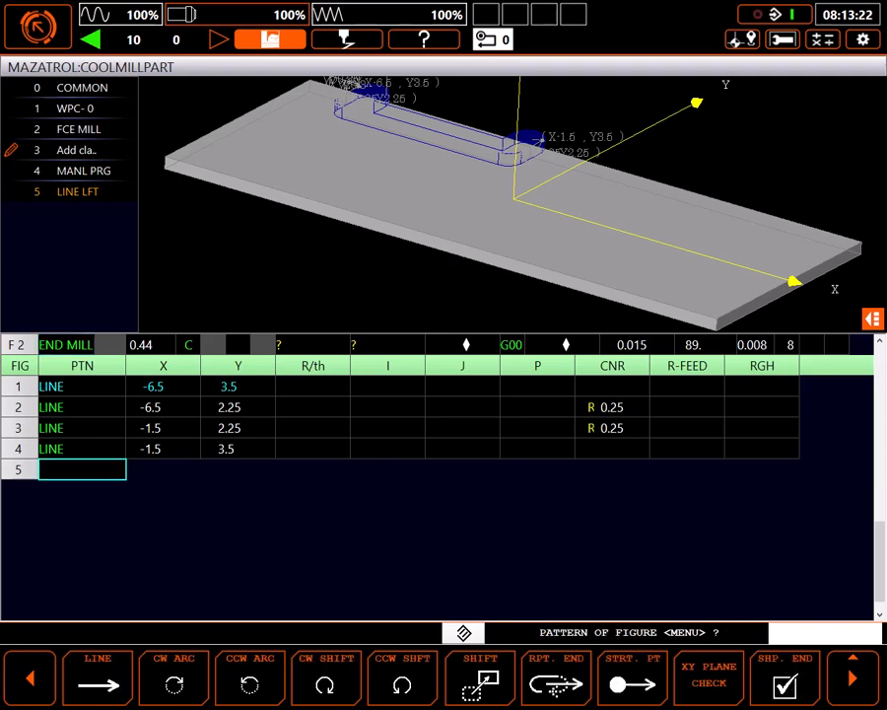
{"action": "key", "text": "F10"}
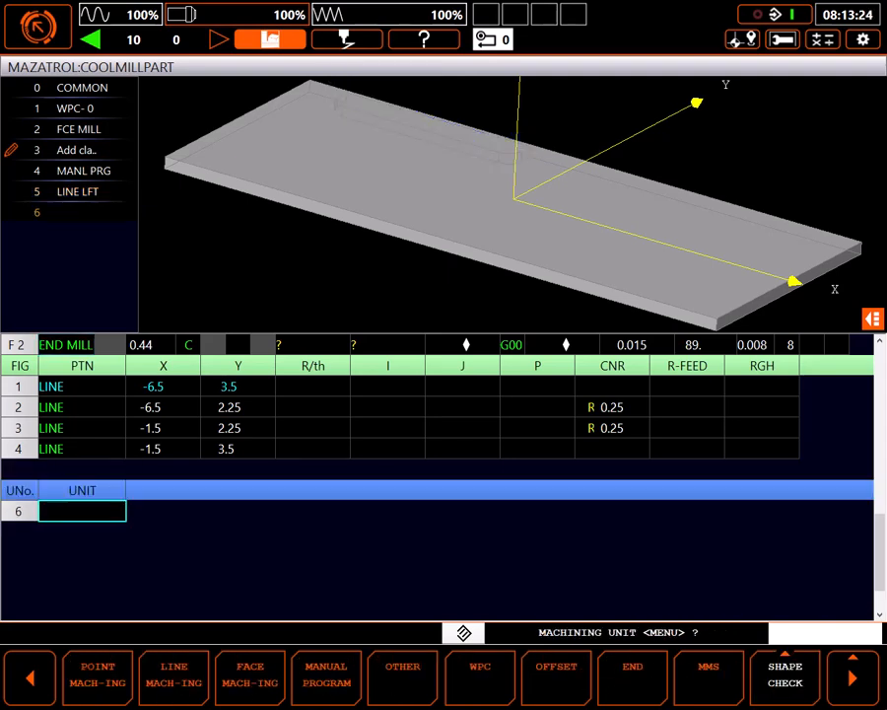
{"action": "key", "text": "F8"}
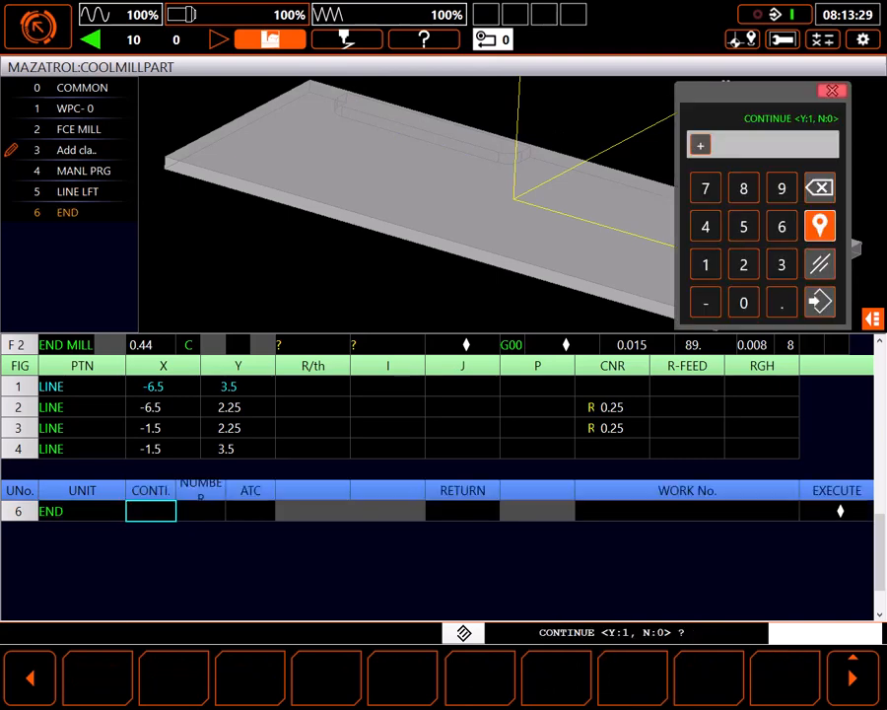
{"action": "key", "text": "F12"}
{"action": "key", "text": "F1"}
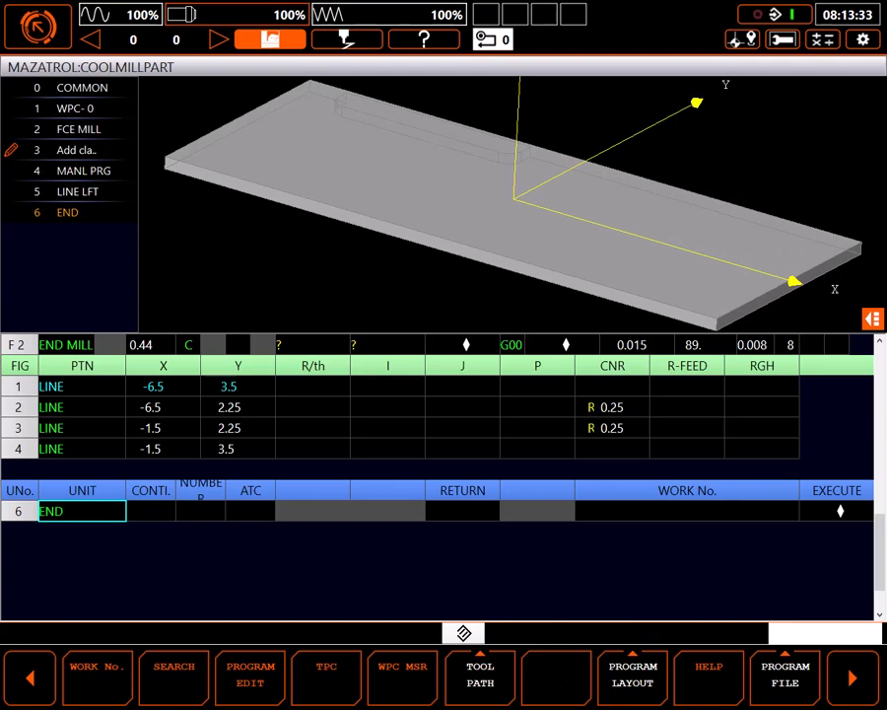
Step: Run the tool path check over the whole program
{"action": "key", "text": "F7"}
{"action": "key", "text": "F2"}
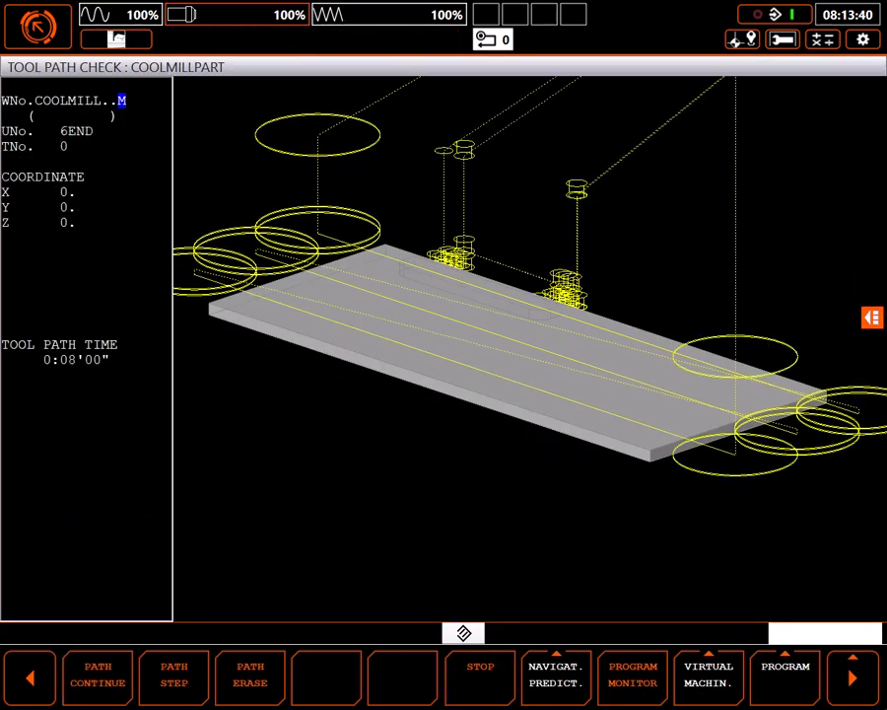
Step: Run the full machine simulation in the virtual machine view
{"action": "key", "text": "F10"}
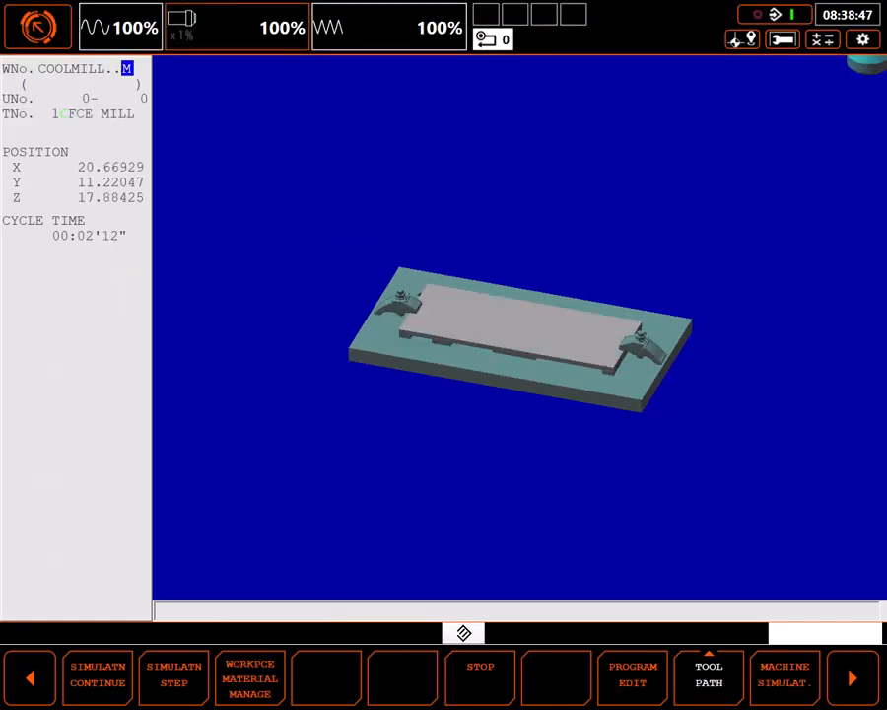
{"action": "key", "text": "F10"}
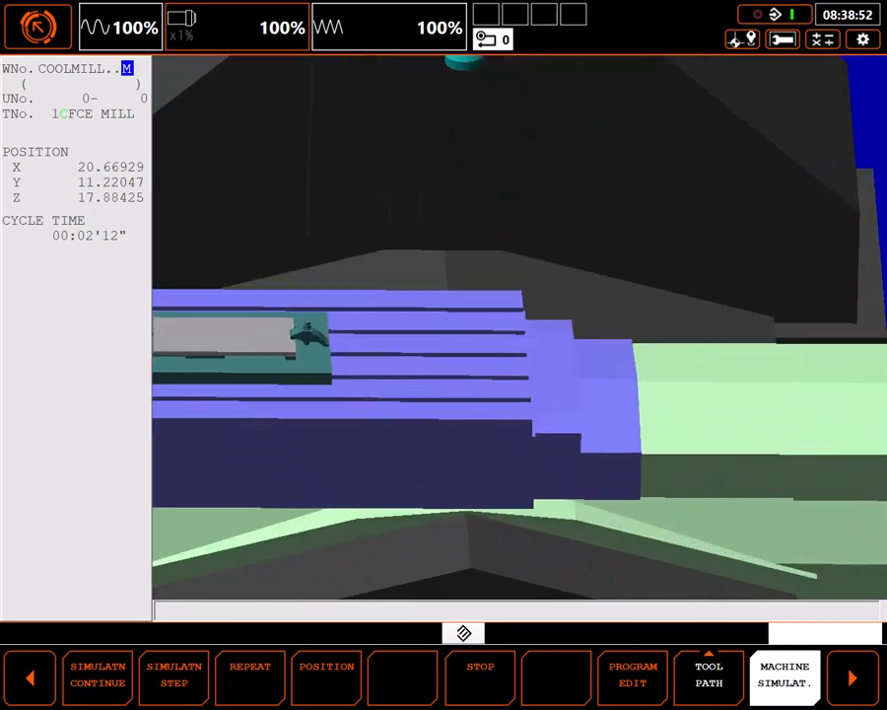
{"action": "key", "text": "F1"}
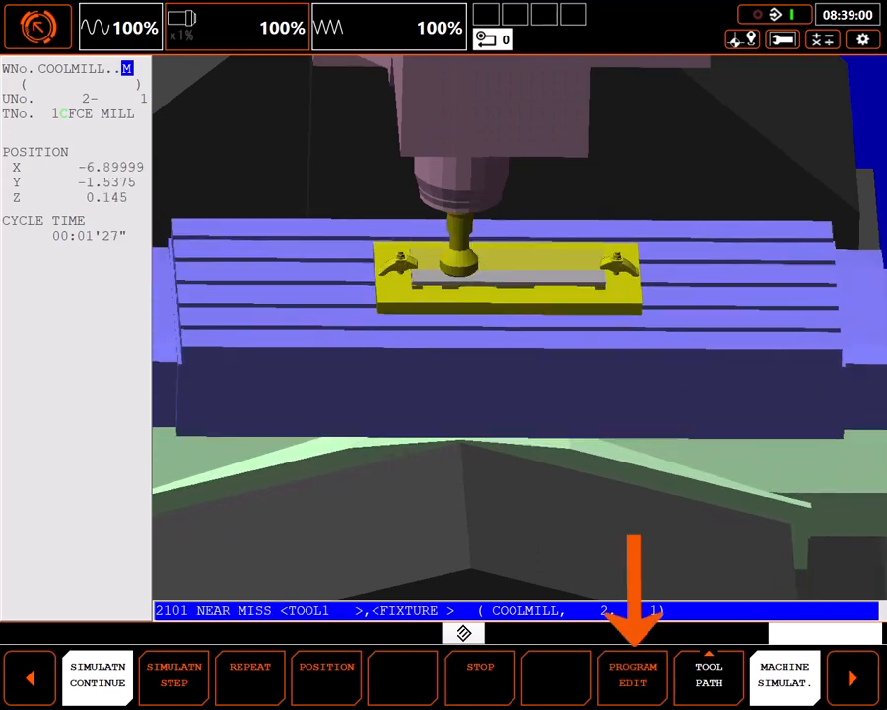
Step: Mark FCE MILL unit 2 as skipped via CONTROL OUT SET and complete the program for simulation
{"action": "key", "text": "F8"}
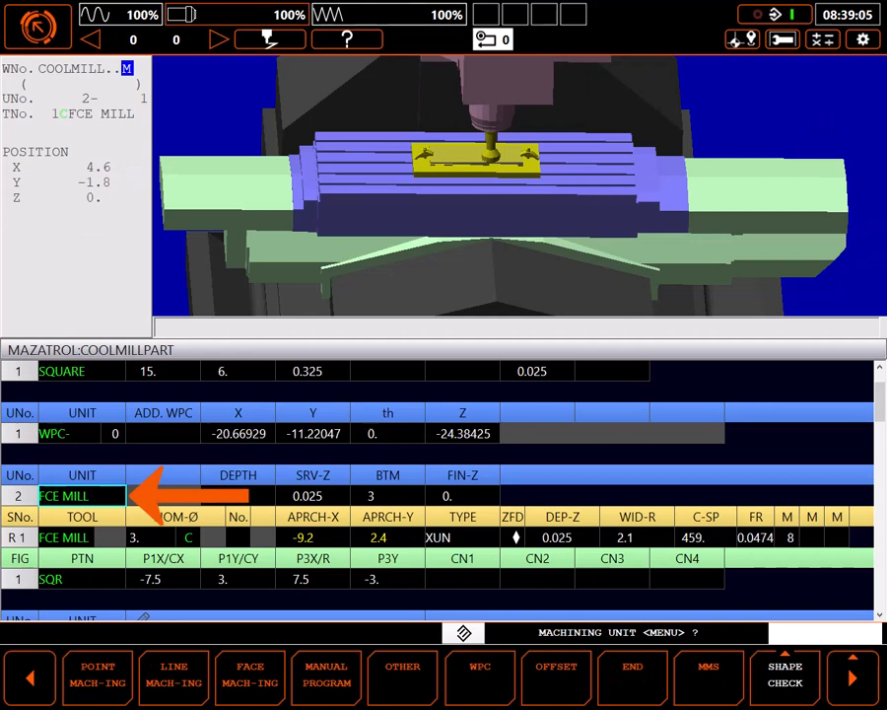
{"action": "key", "text": "Escape"}
{"action": "key", "text": "F12"}
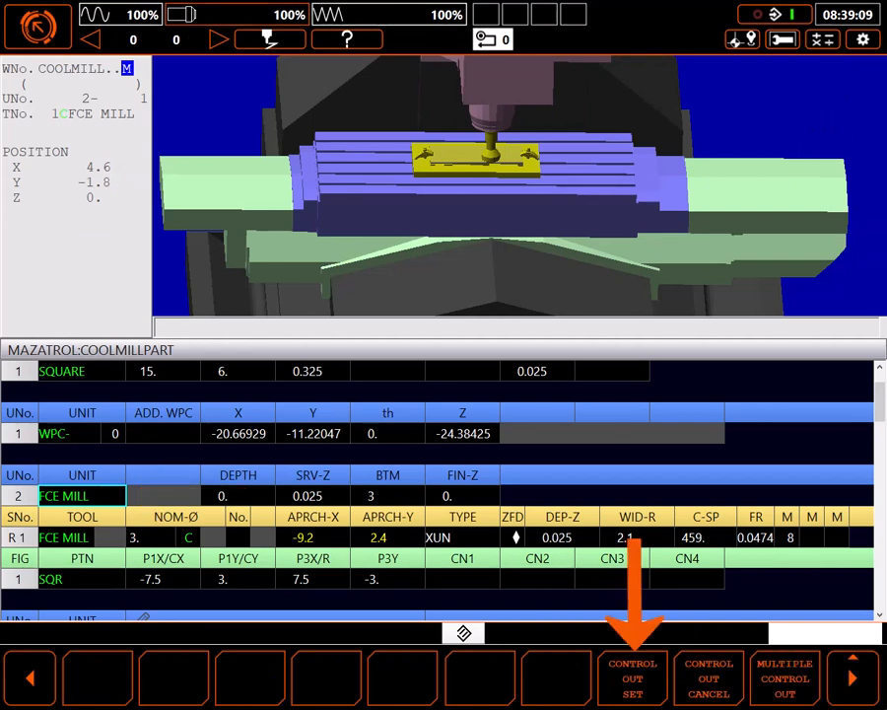
{"action": "key", "text": "F8"}
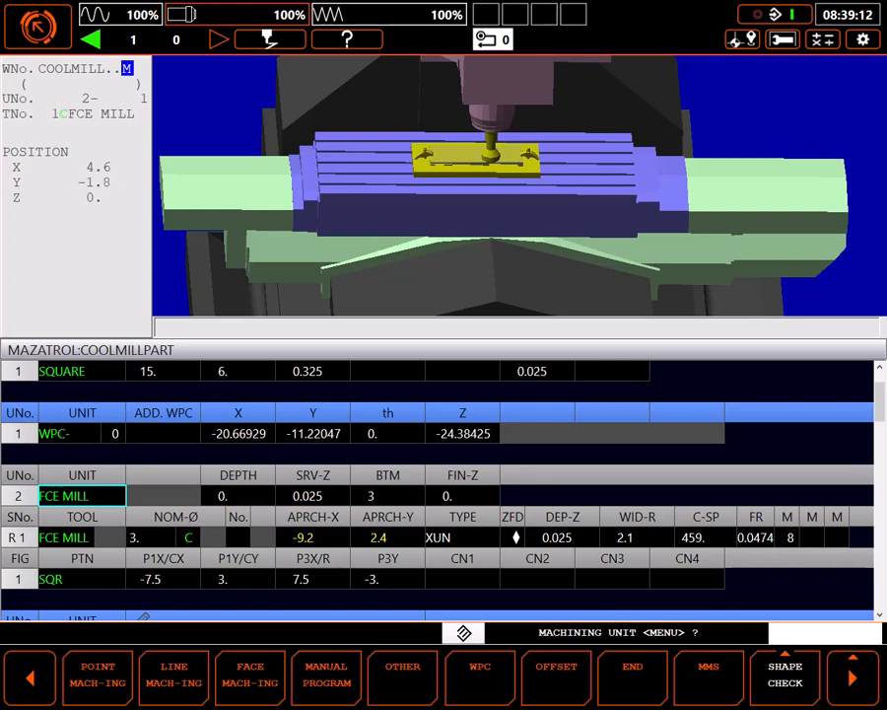
{"action": "key", "text": "Escape"}
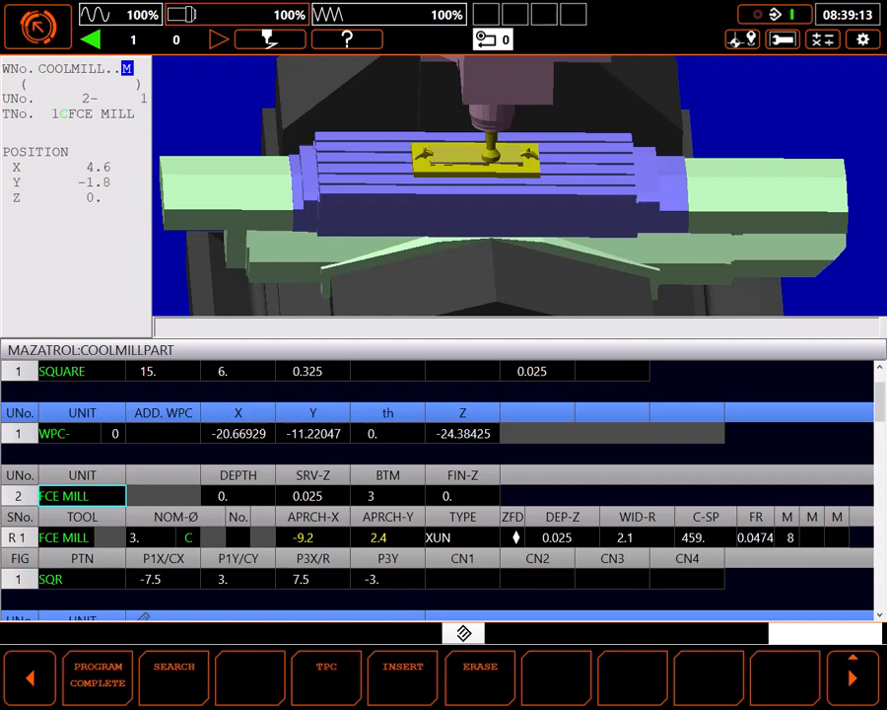
{"action": "key", "text": "F1"}
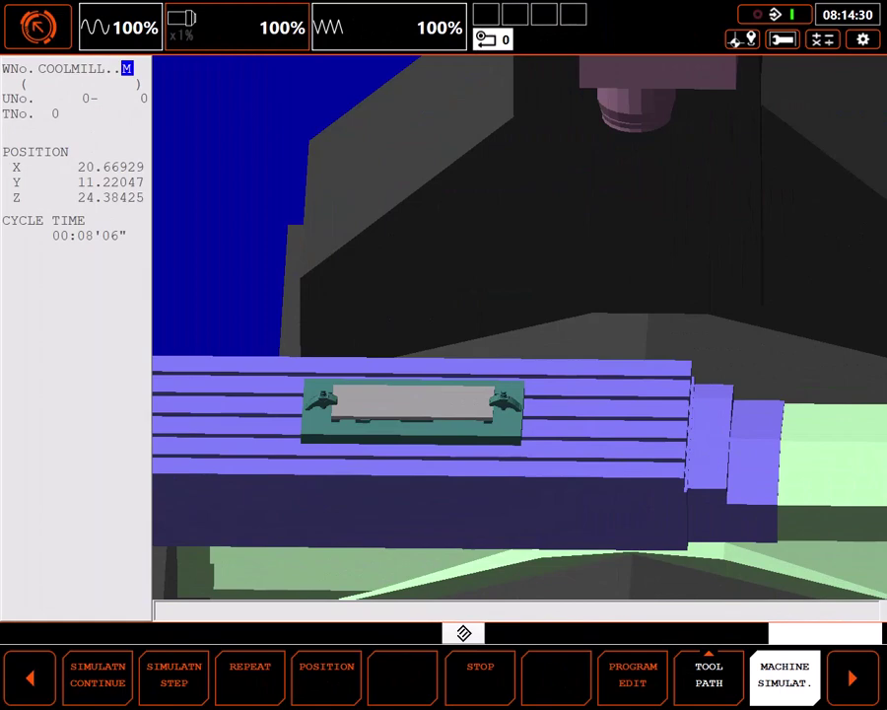
Step: Rerun the simulation, erase the END unit and start a new unit after the contour
{"action": "key", "text": "F1"}
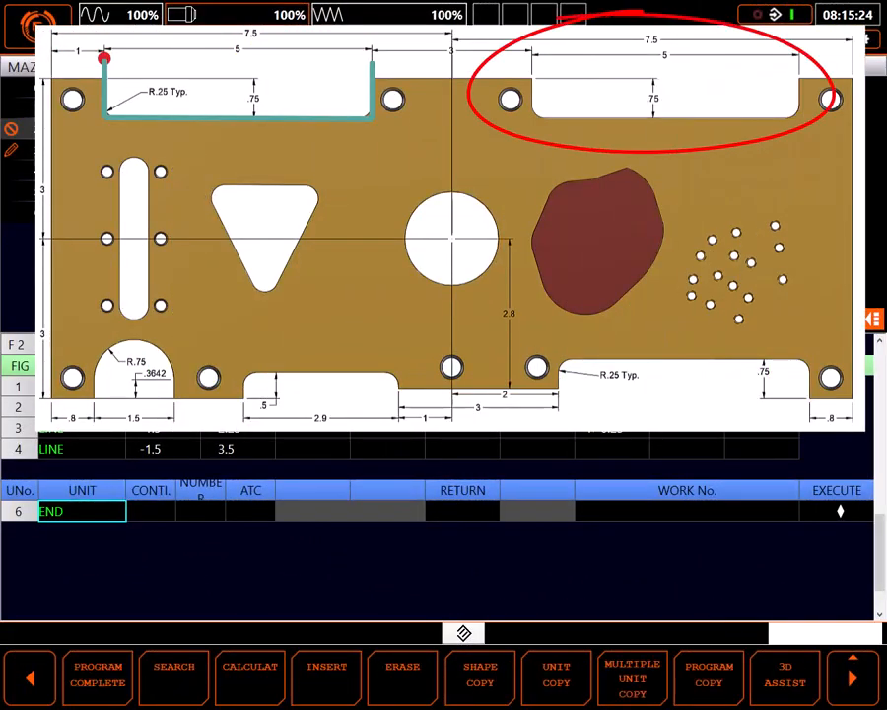
{"action": "key", "text": "F5"}
{"action": "key", "text": "Return"}
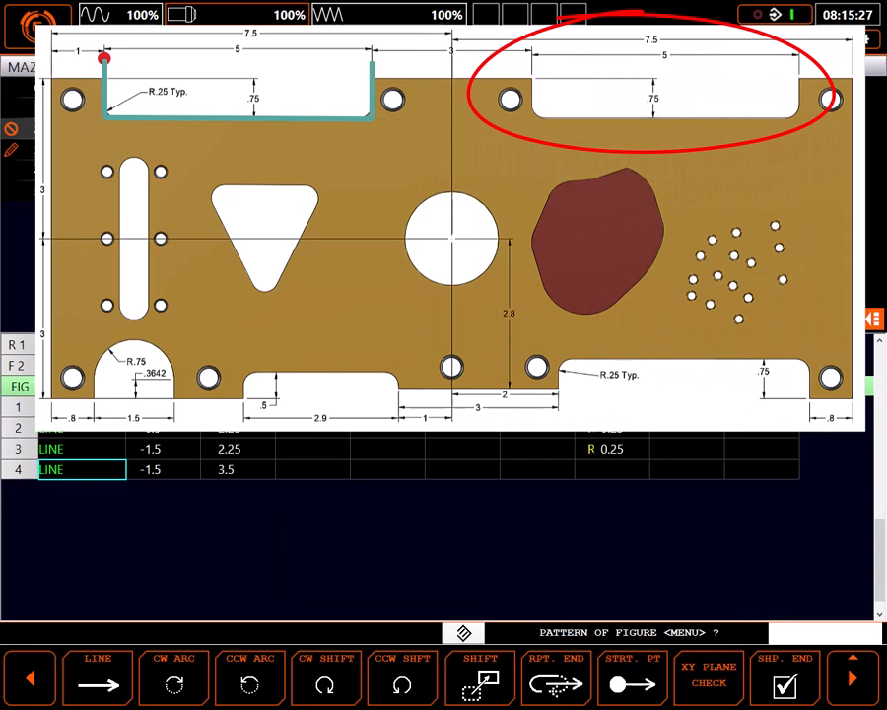
{"action": "key", "text": "F10"}
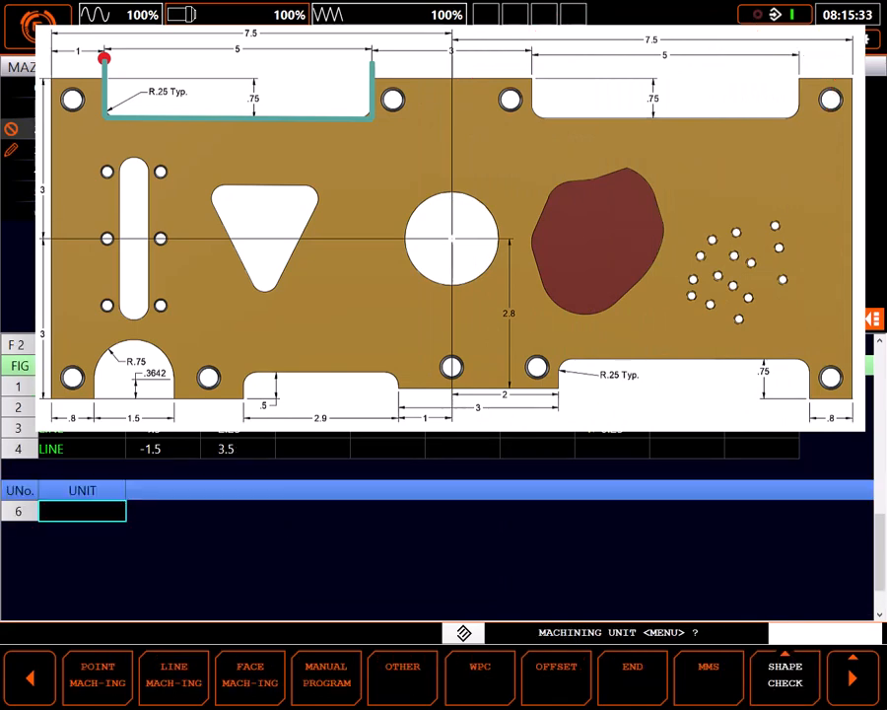
Step: Make unit 6 an OFFSET unit with X 8, Y 0 and theta 0
{"action": "key", "text": "F7"}
{"action": "key", "text": "F7"}
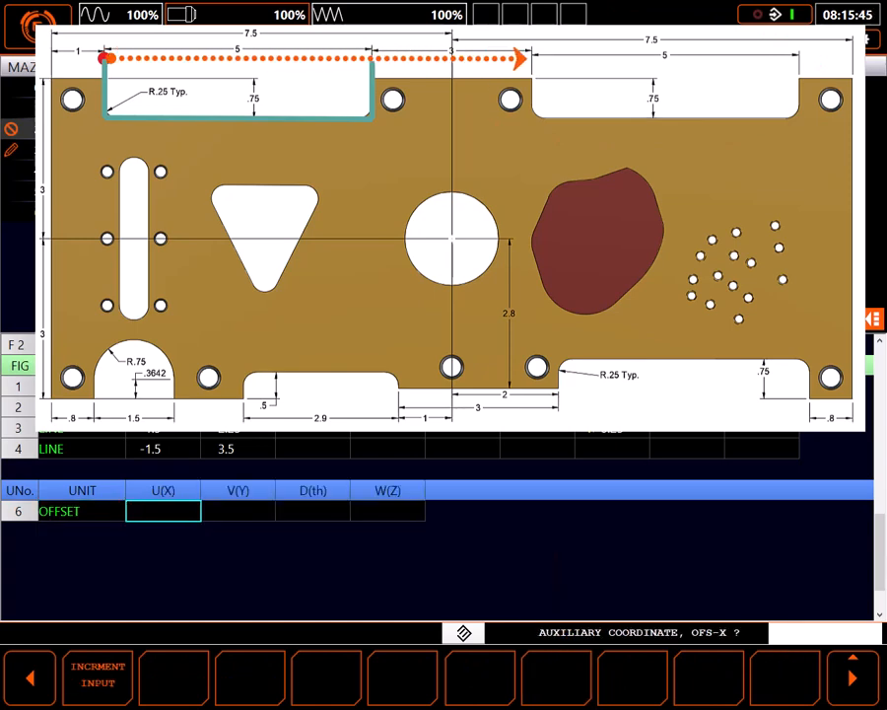
{"action": "type", "text": "8"}
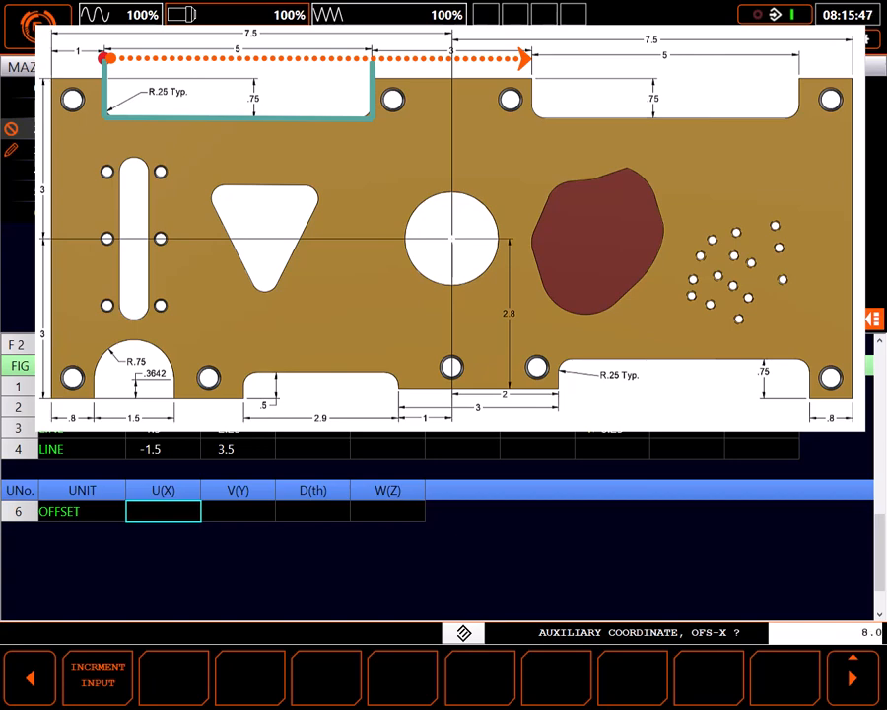
{"action": "key", "text": "Return"}
{"action": "type", "text": "0"}
{"action": "key", "text": "Return"}
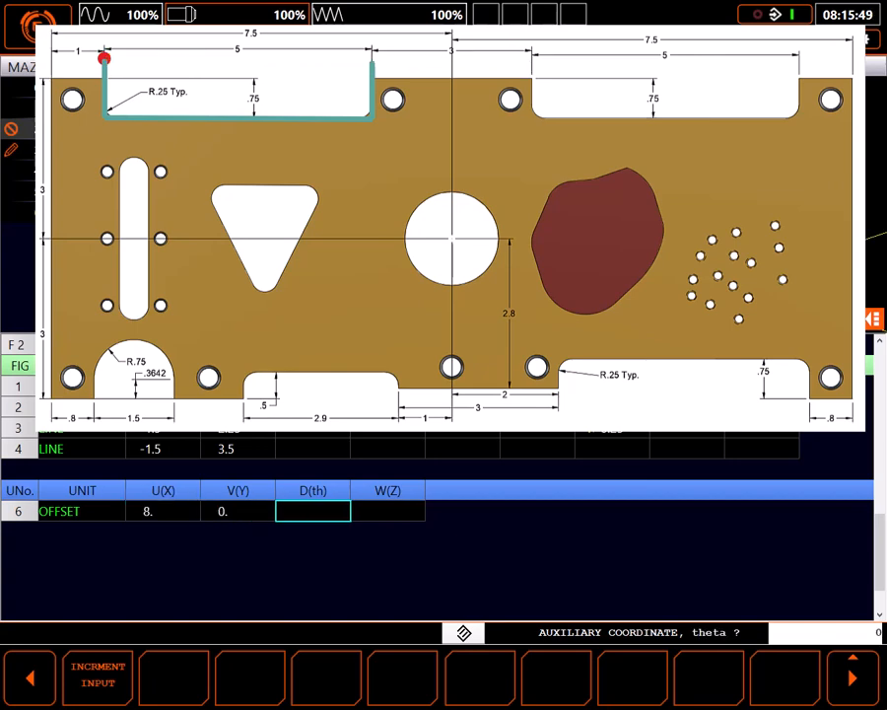
{"action": "type", "text": "0"}
{"action": "key", "text": "Return"}
{"action": "type", "text": "0"}
Step: Finish the offset with Z 0 and copy unit 5 from COOLMILLPART into unit 7
{"action": "key", "text": "Return"}
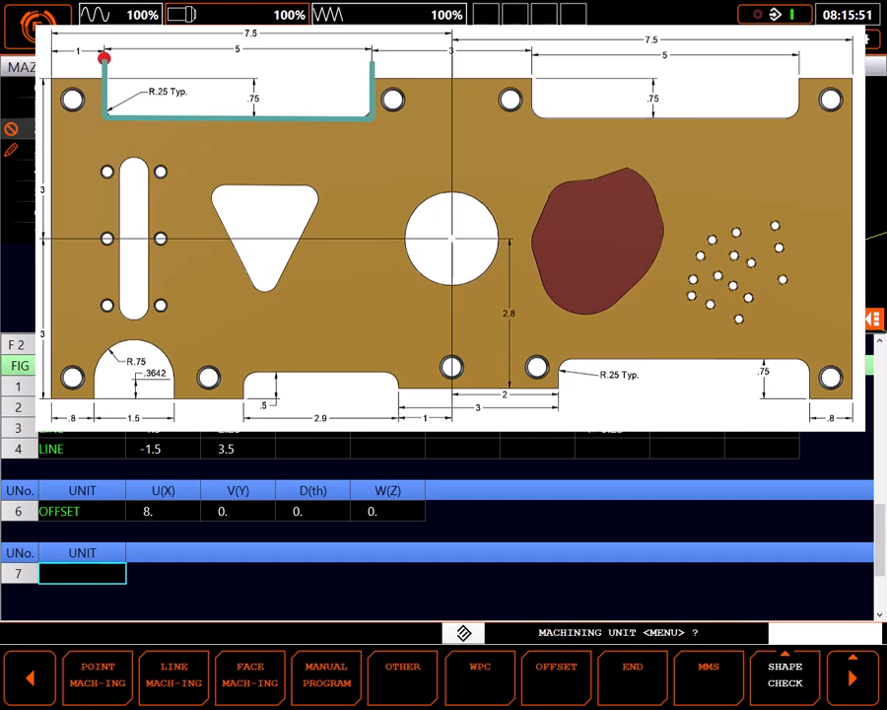
{"action": "key", "text": "F12"}
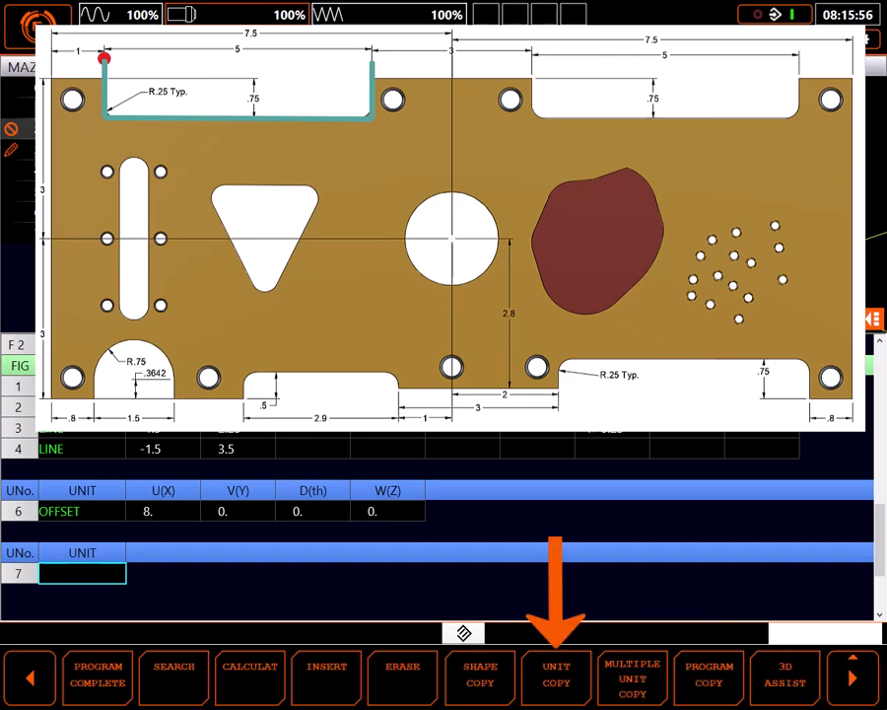
{"action": "key", "text": "F8"}
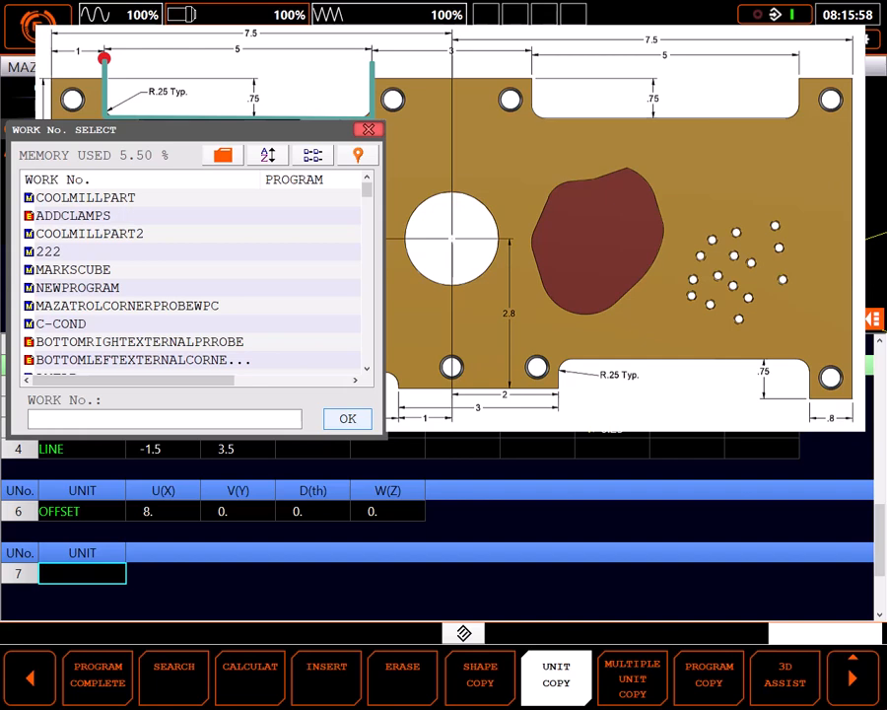
{"action": "key", "text": "Return"}
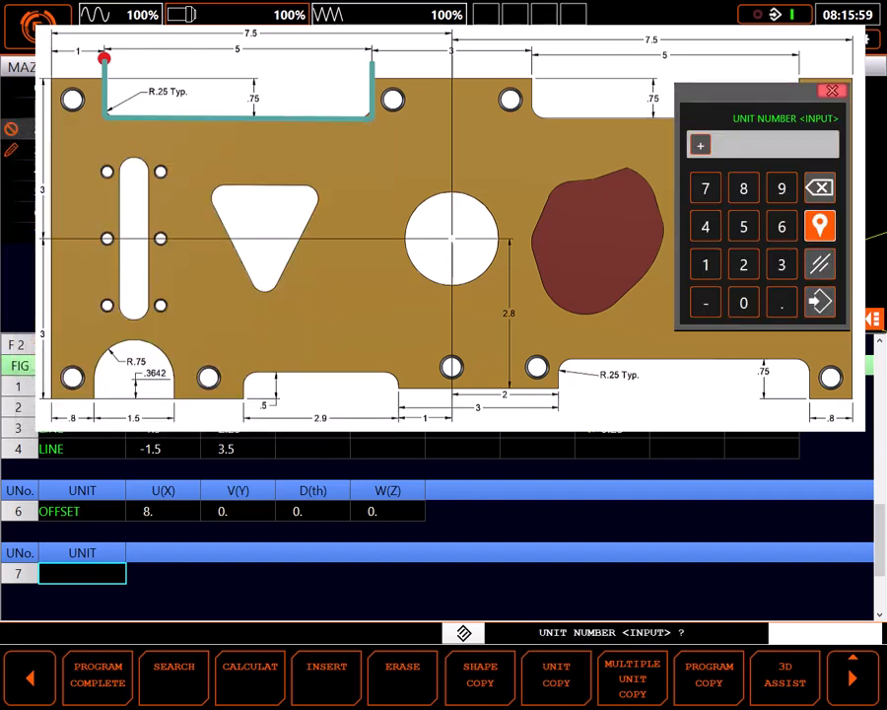
{"action": "type", "text": "5"}
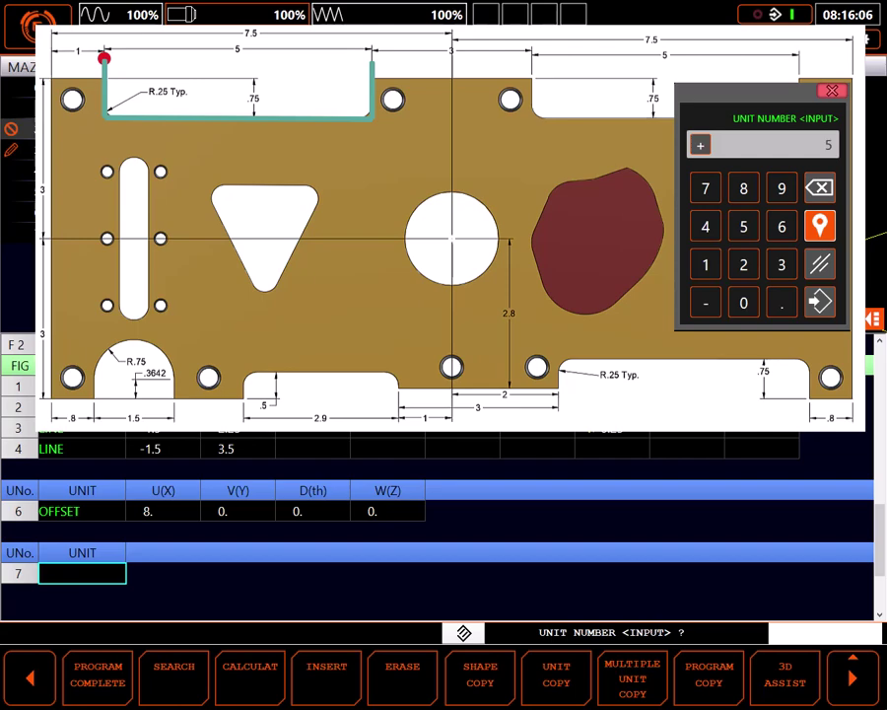
{"action": "key", "text": "Return"}
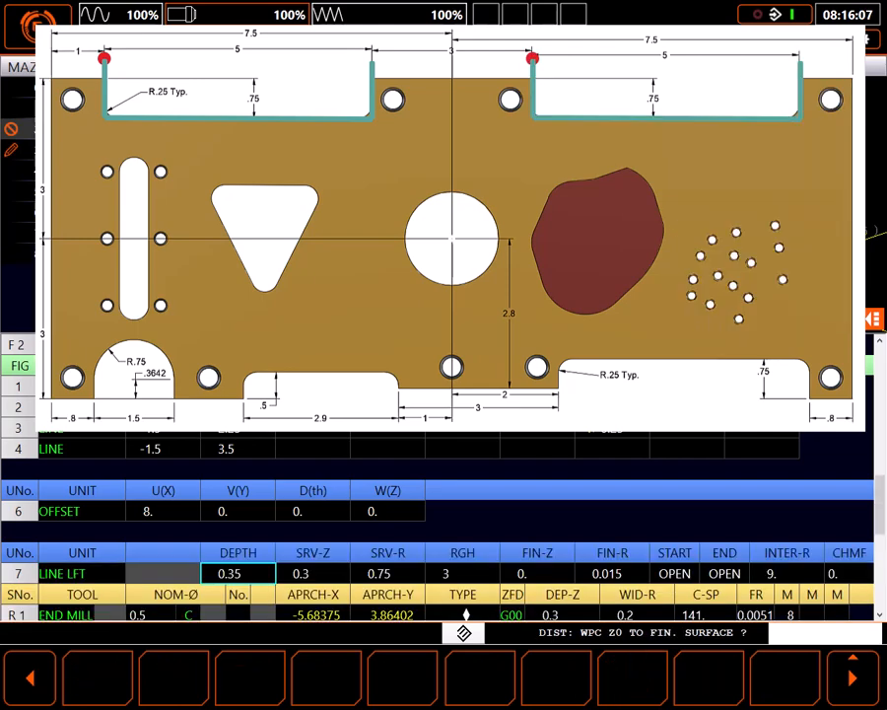
Step: Accept the copied unit, add a zero OFFSET unit 8 and an END unit after it
{"action": "key", "text": "Return"}
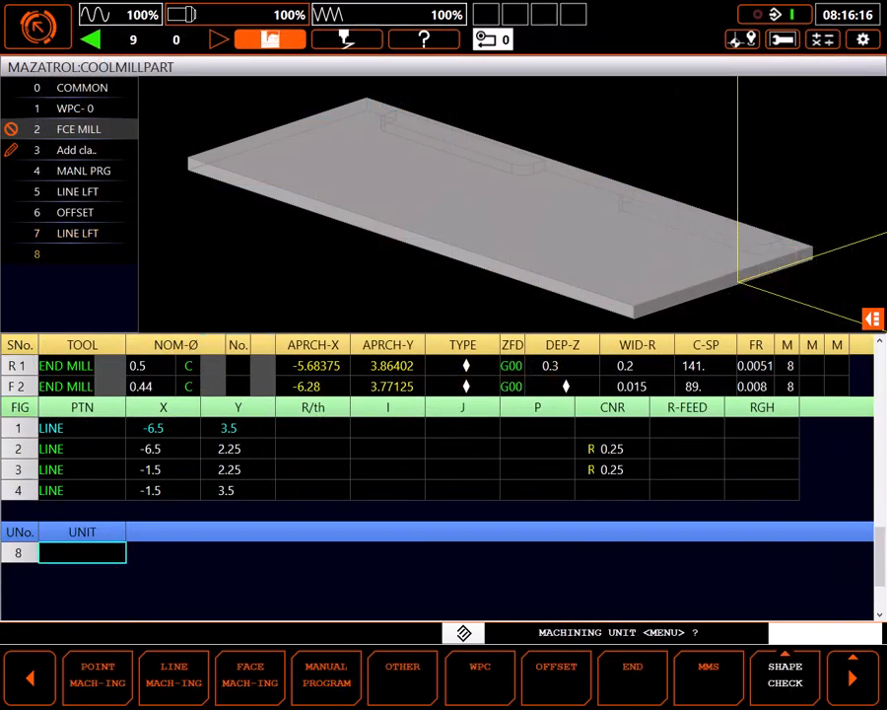
{"action": "left_click", "coordinate": [557, 674]}
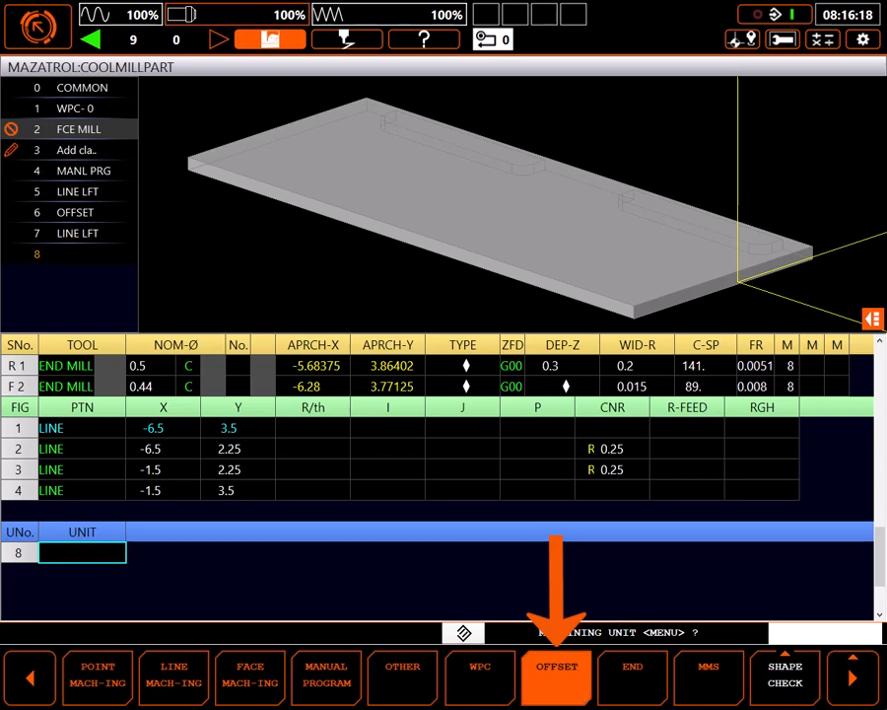
{"action": "key", "text": "Return"}
{"action": "key", "text": "Return"}
{"action": "key", "text": "Return"}
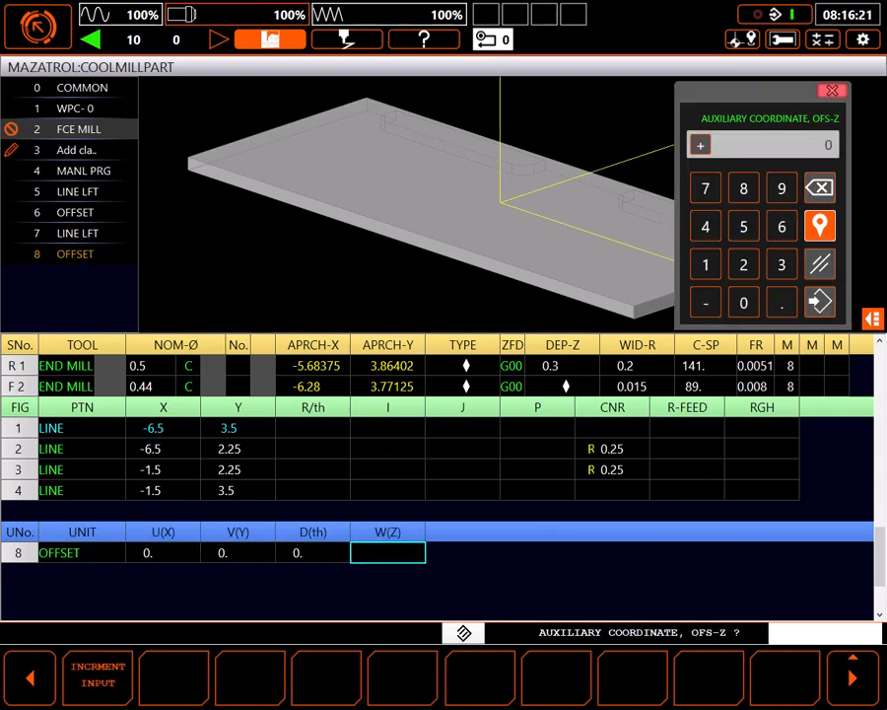
{"action": "key", "text": "Return"}
{"action": "left_click", "coordinate": [633, 674]}
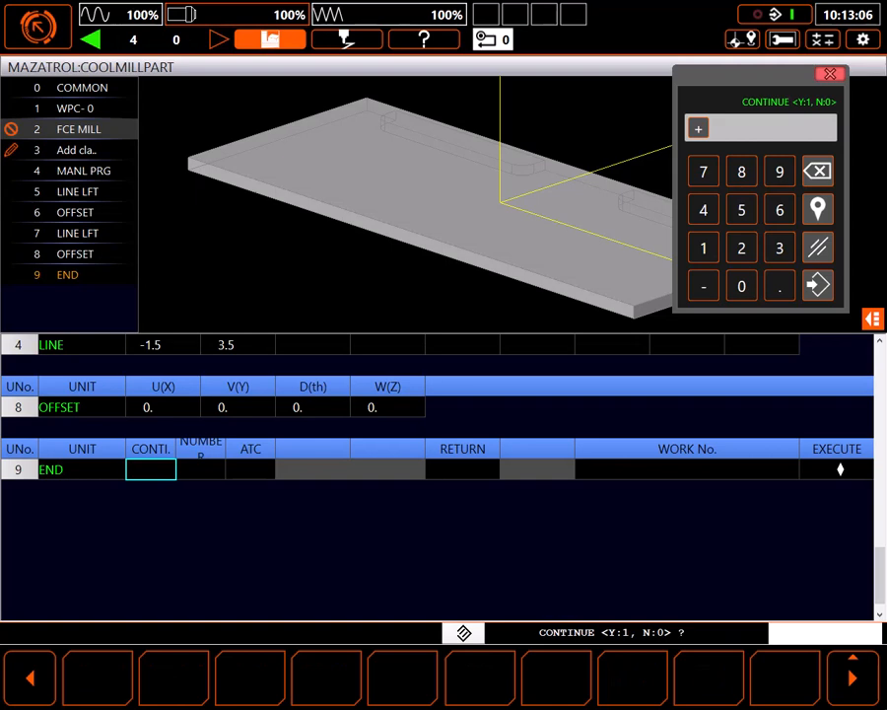
Step: Erase the END unit, leaving a blank unit 9 after OFFSET unit 8
{"action": "key", "text": "Return"}
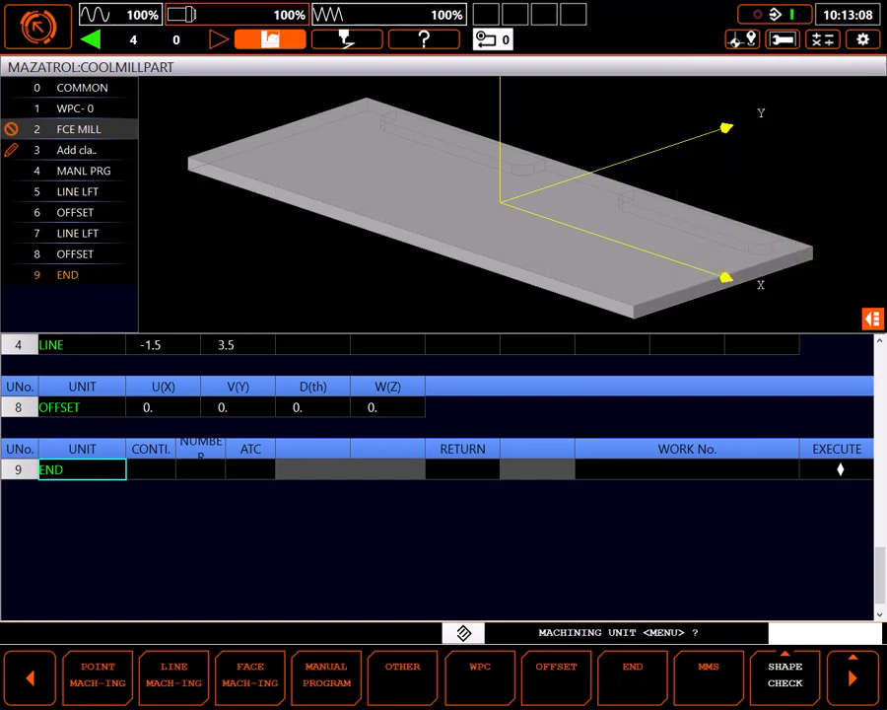
{"action": "left_click", "coordinate": [853, 678]}
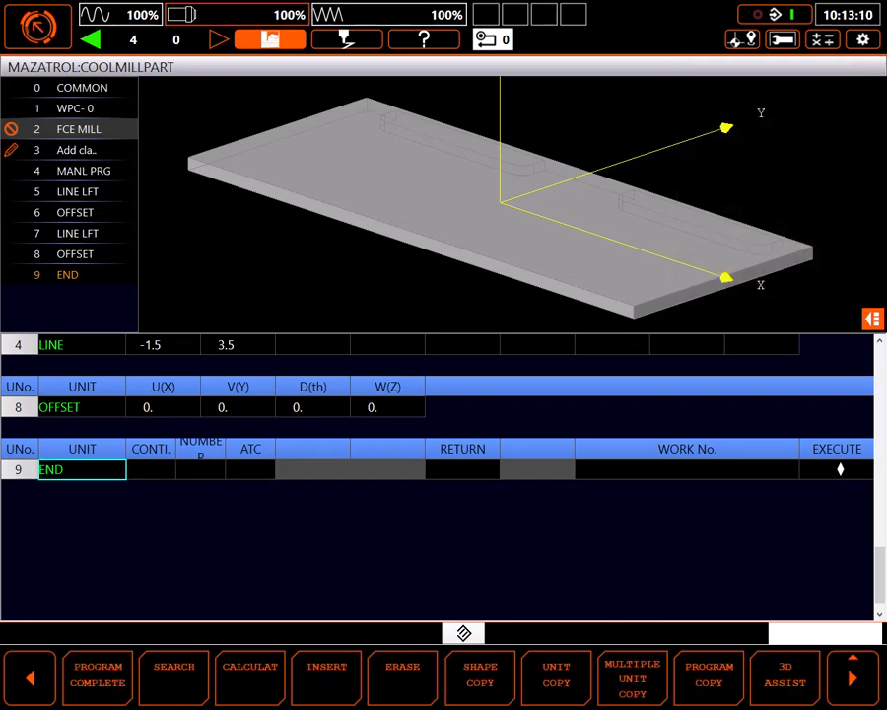
{"action": "left_click", "coordinate": [402, 675]}
{"action": "key", "text": "Return"}
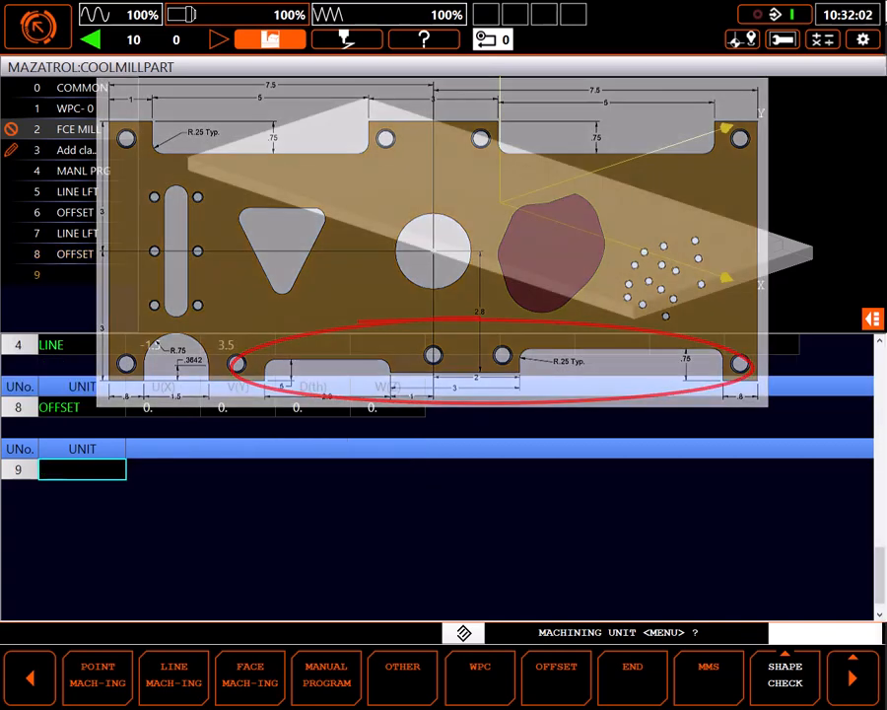
Step: Copy LINE LFT unit 7 into unit 9 with UNIT COPY
{"action": "left_click", "coordinate": [853, 677]}
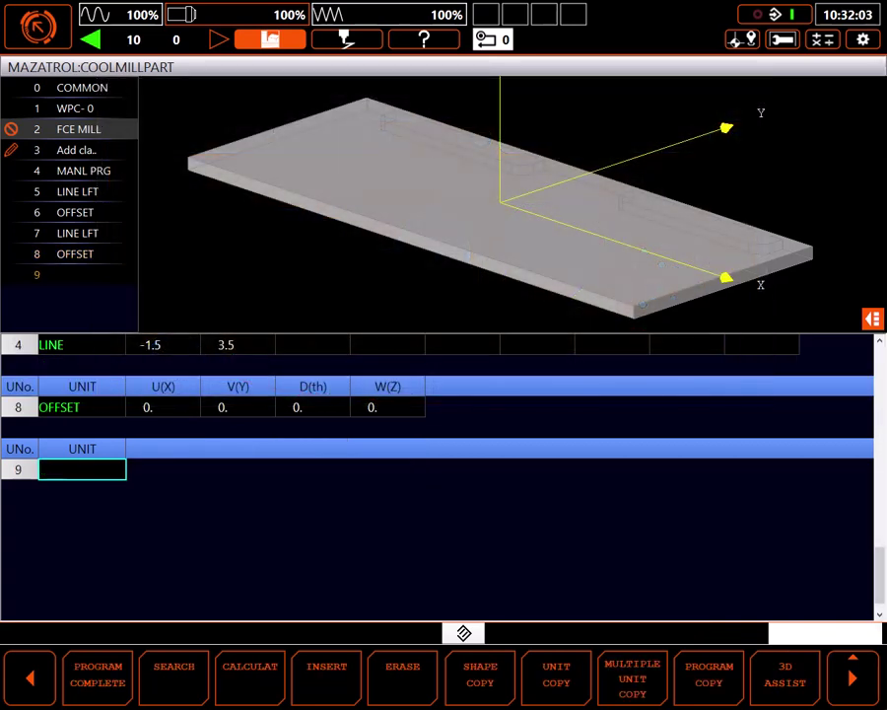
{"action": "left_click", "coordinate": [556, 675]}
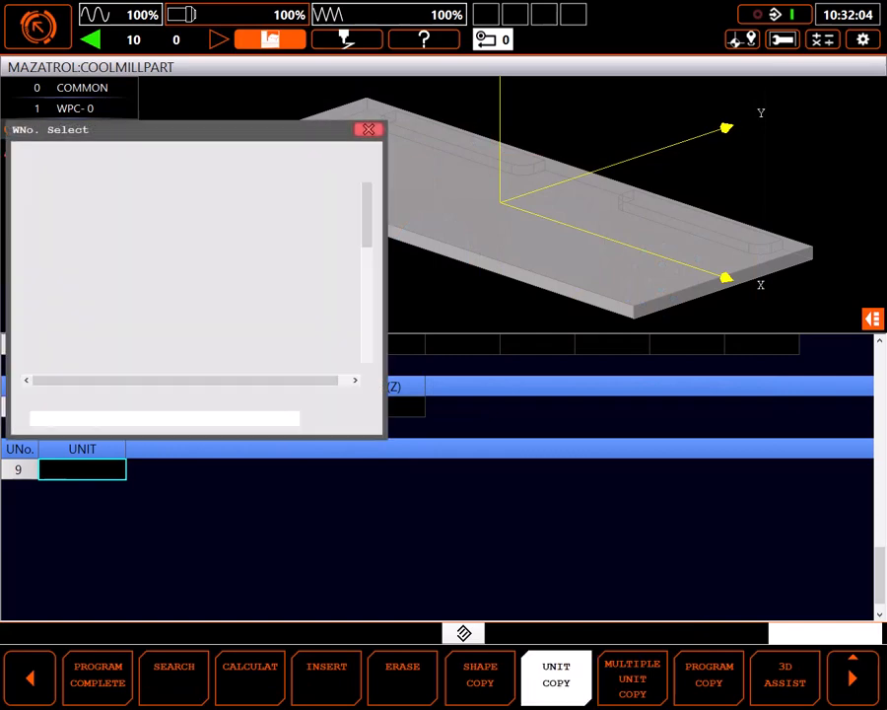
{"action": "left_click", "coordinate": [350, 418]}
{"action": "left_click", "coordinate": [688, 180]}
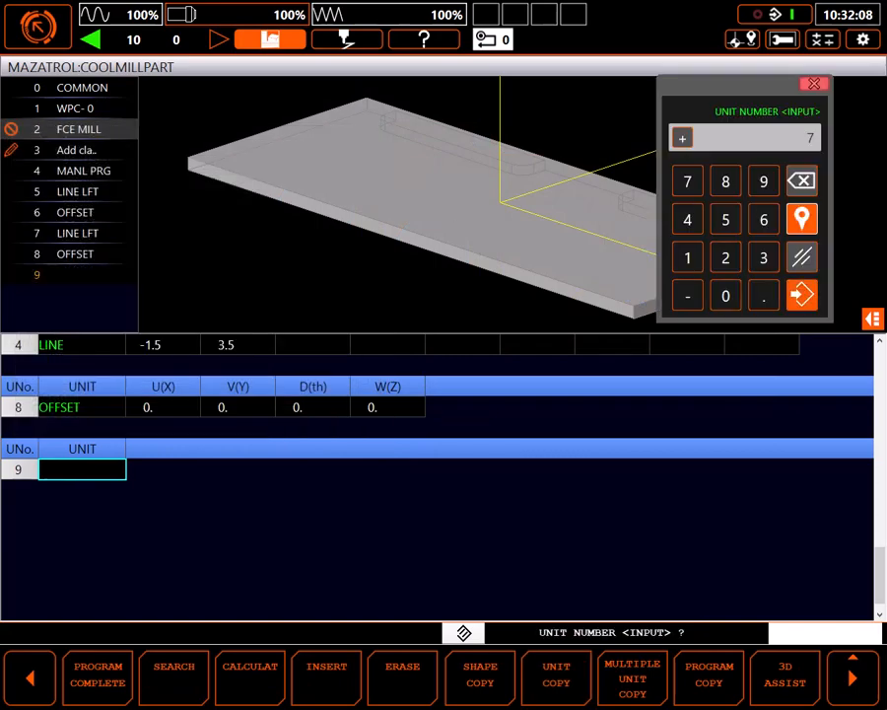
{"action": "left_click", "coordinate": [801, 294]}
{"action": "left_click", "coordinate": [82, 573]}
{"action": "scroll", "coordinate": [444, 474], "scroll_direction": "down", "scroll_amount": 3}
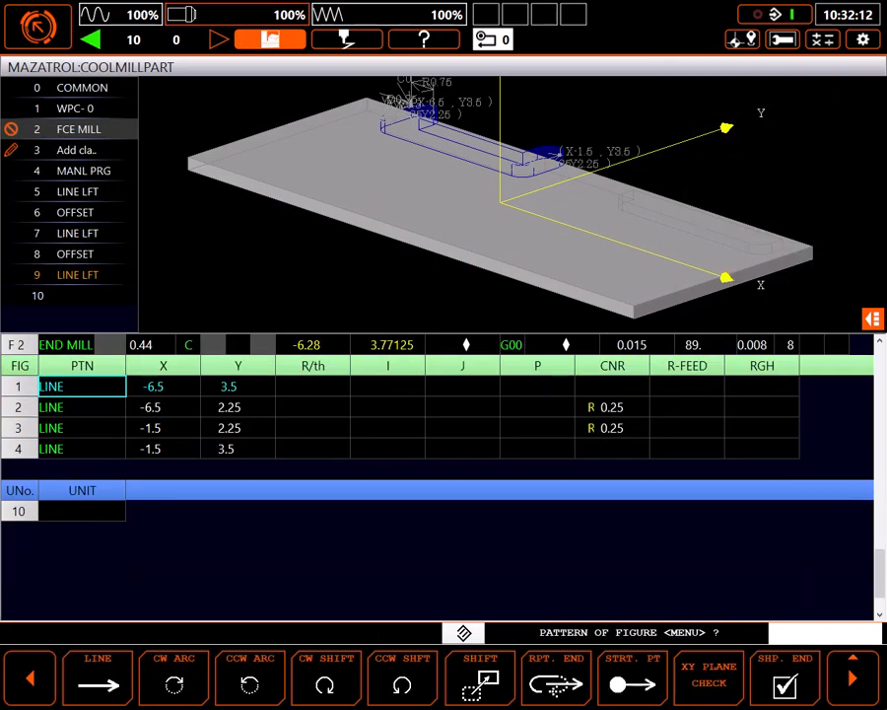
Step: Erase the copied shape figures from unit 9 and begin a new shape entry
{"action": "left_click", "coordinate": [30, 679]}
{"action": "left_click", "coordinate": [401, 671]}
{"action": "left_click", "coordinate": [17, 511]}
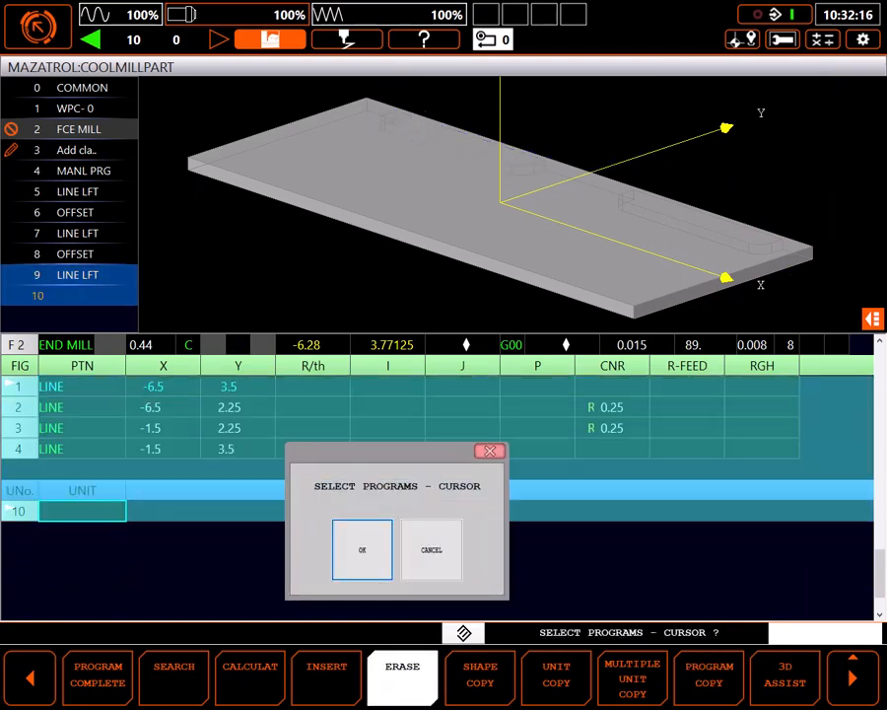
{"action": "left_click", "coordinate": [363, 551]}
{"action": "key", "text": "Down"}
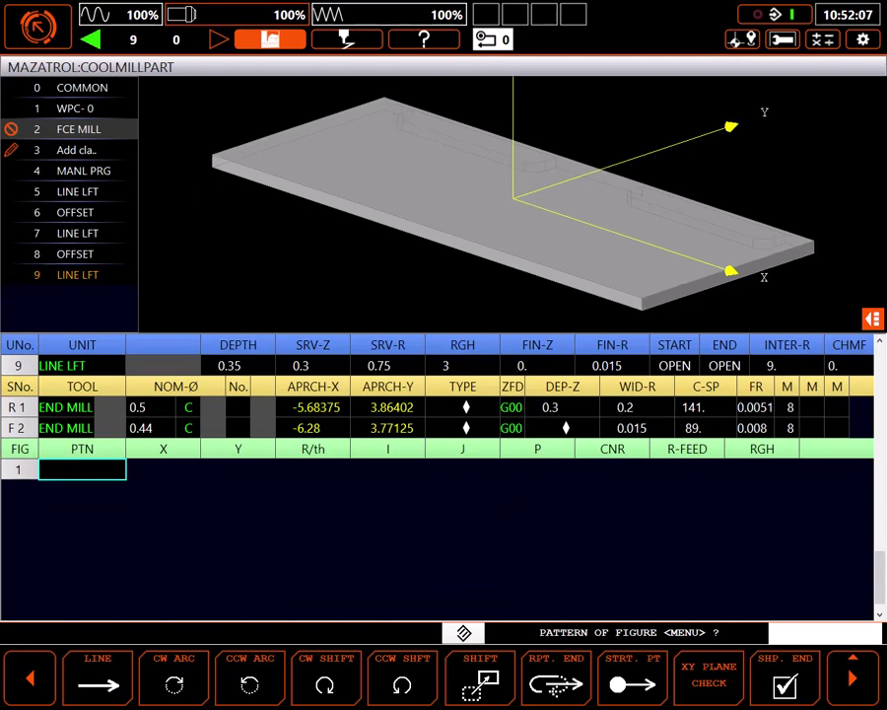
Step: In 3D ASSIST set CONTINUOUS(AUTO) picking, pick the notched bottom edge and input it to the shape table
{"action": "left_click", "coordinate": [853, 678]}
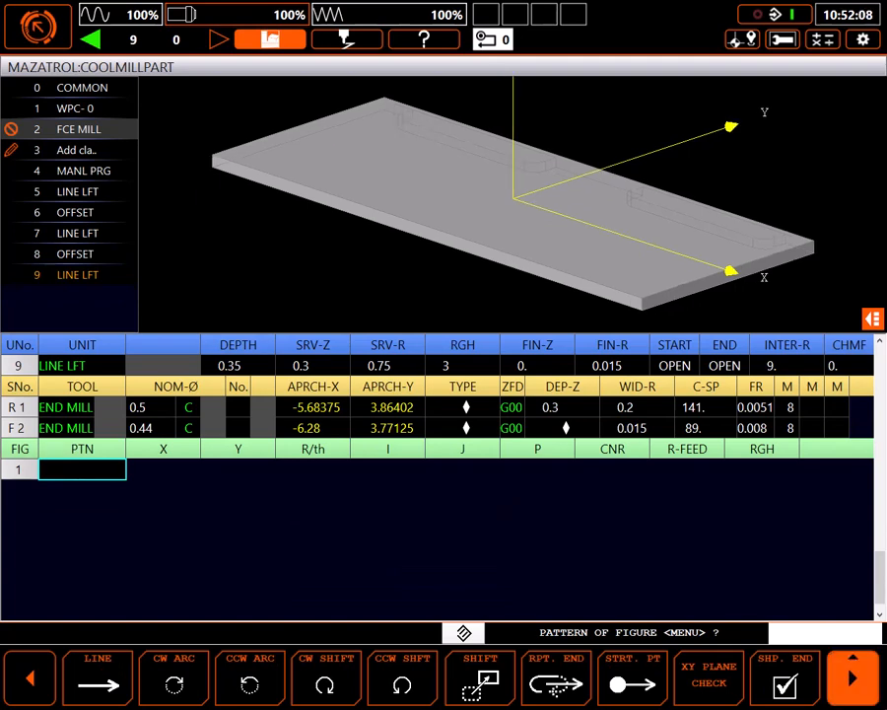
{"action": "left_click", "coordinate": [785, 675]}
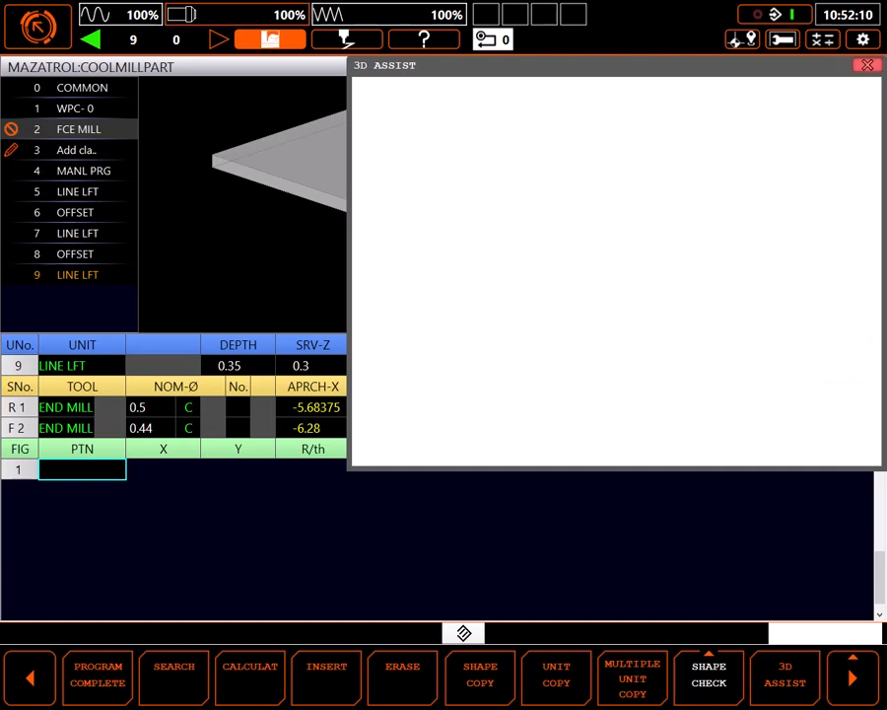
{"action": "scroll", "coordinate": [786, 291], "scroll_direction": "up", "scroll_amount": 5}
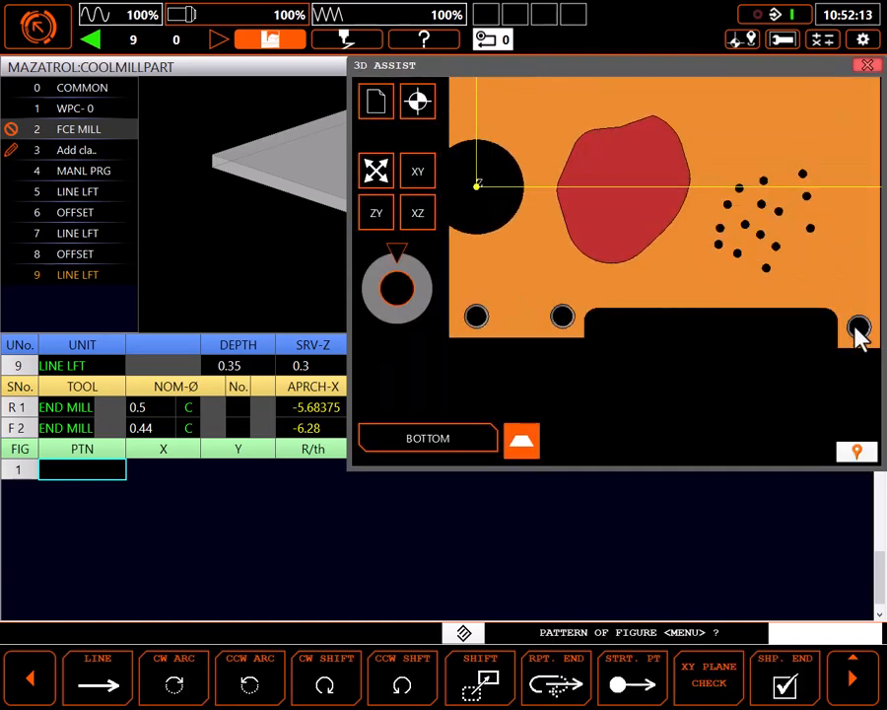
{"action": "left_click", "coordinate": [456, 443]}
{"action": "left_click", "coordinate": [476, 131]}
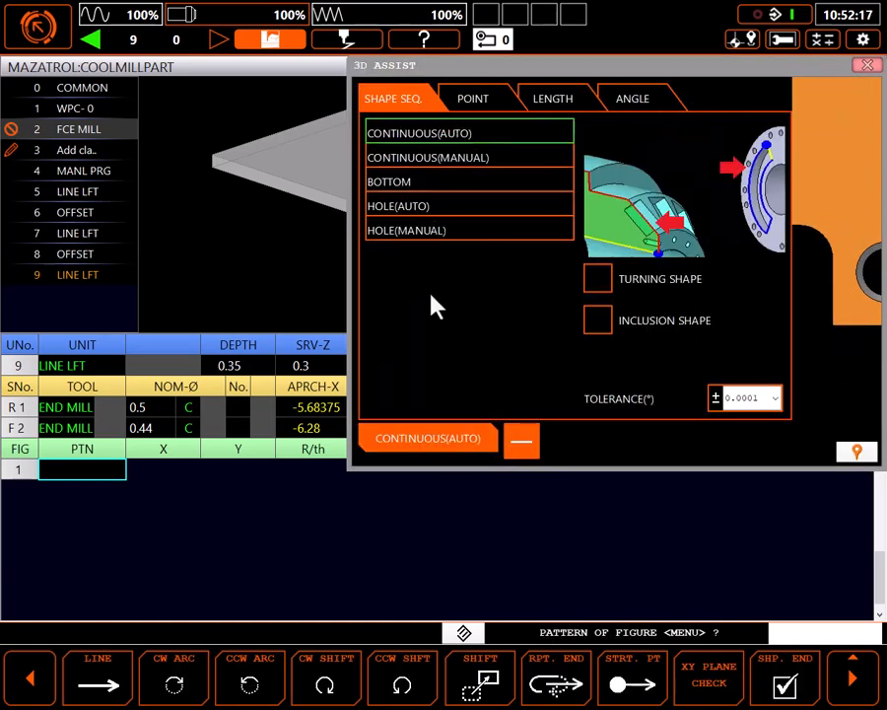
{"action": "left_click", "coordinate": [463, 445]}
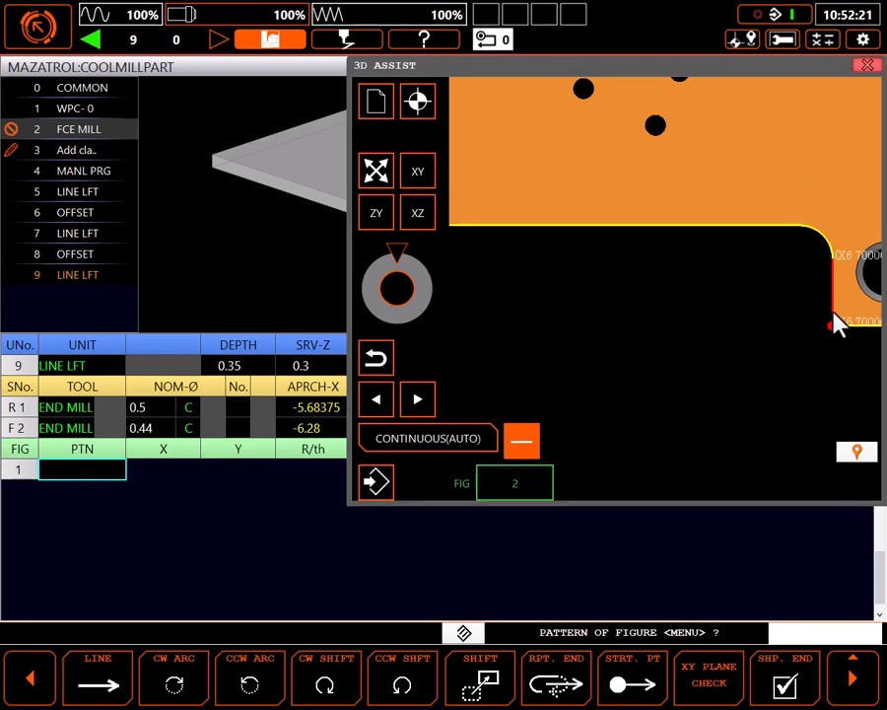
{"action": "scroll", "coordinate": [490, 363], "scroll_direction": "up", "scroll_amount": 5}
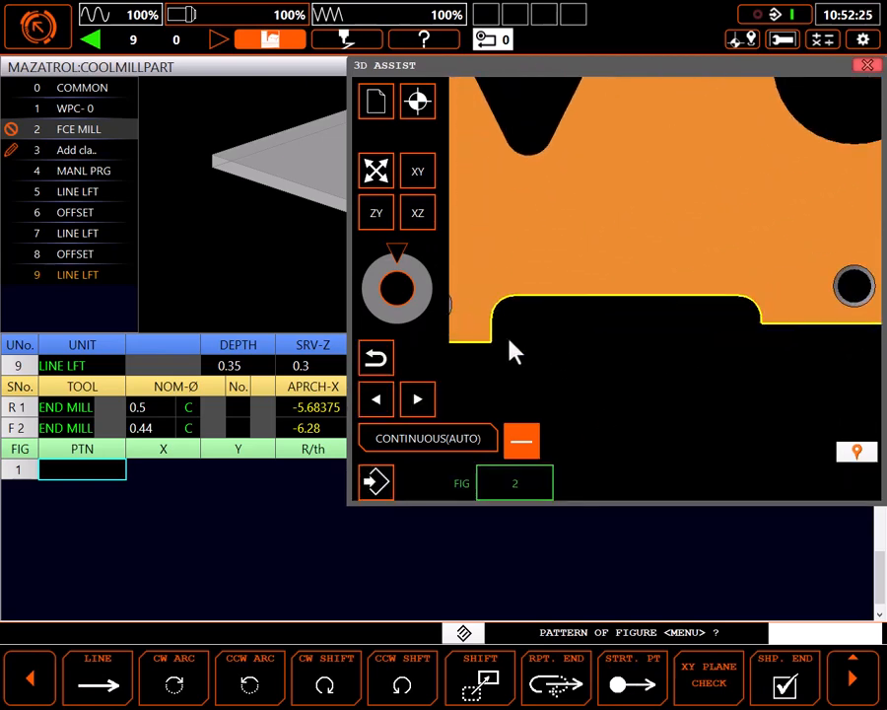
{"action": "left_click", "coordinate": [495, 353]}
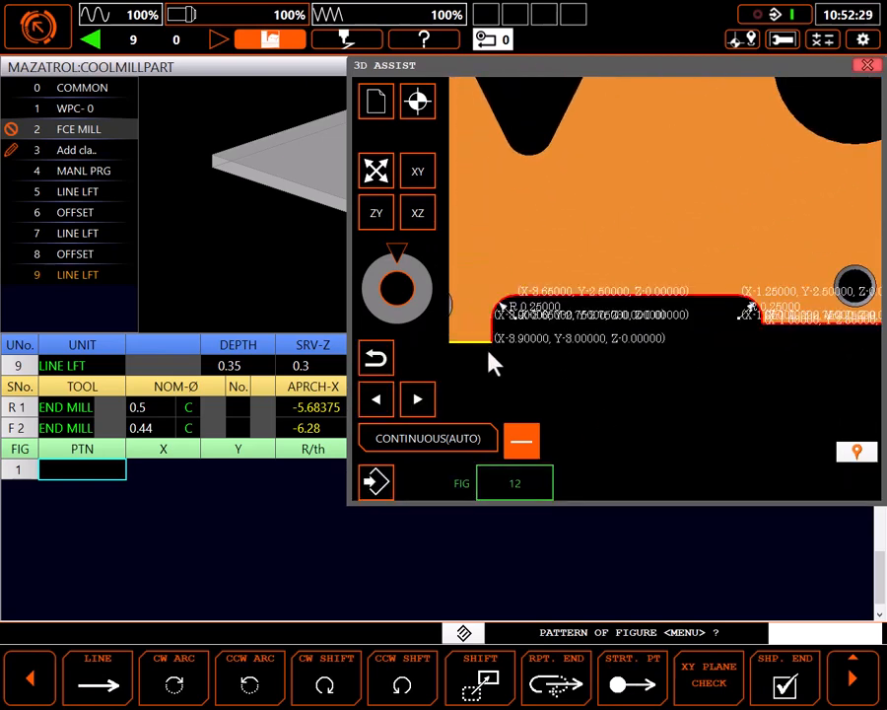
{"action": "left_click", "coordinate": [385, 483]}
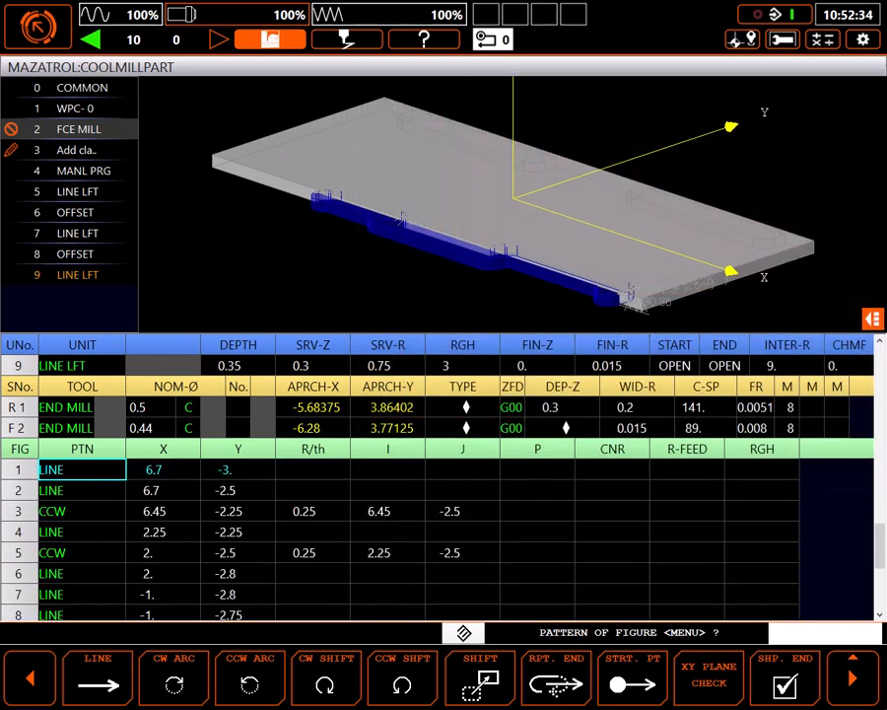
Step: Set Y of the first and last shape points (FIG 1 and FIG 12) to -3.5
{"action": "key", "text": "Right"}
{"action": "key", "text": "Right"}
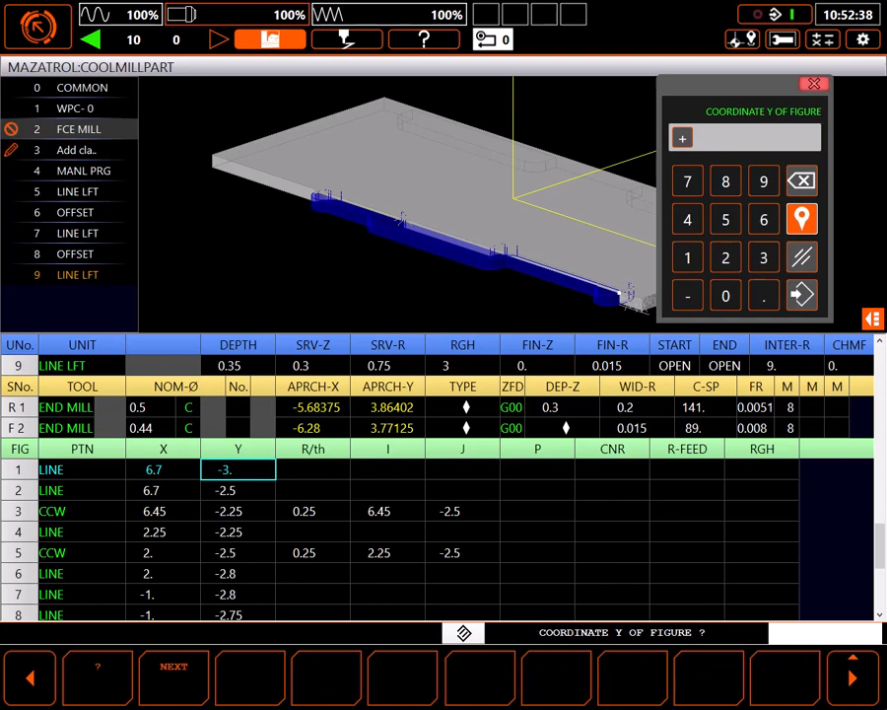
{"action": "type", "text": "-3.5"}
{"action": "key", "text": "Return"}
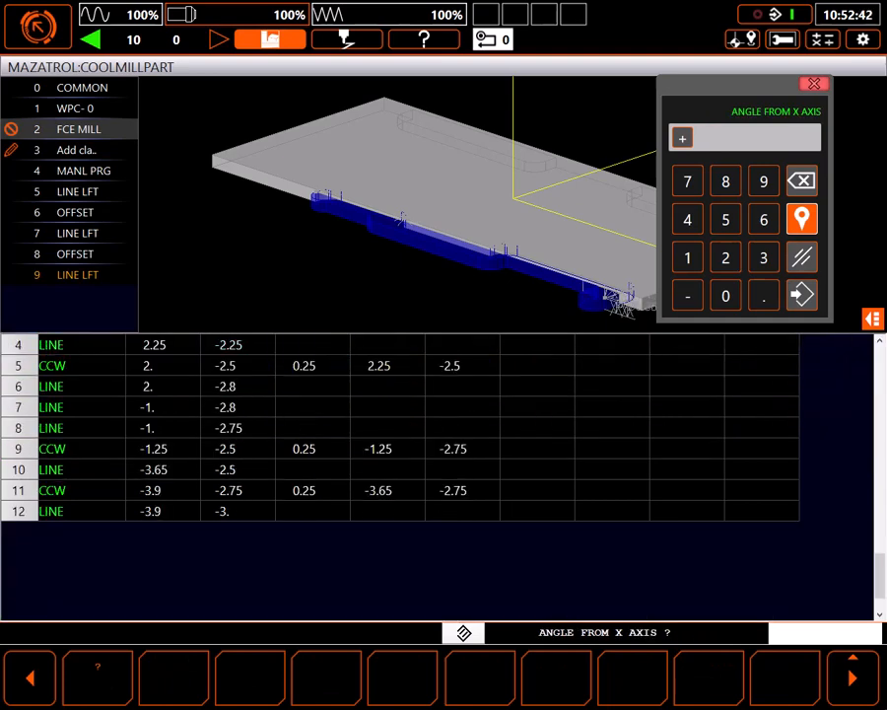
{"action": "key", "text": "Left"}
{"action": "type", "text": "-3.5"}
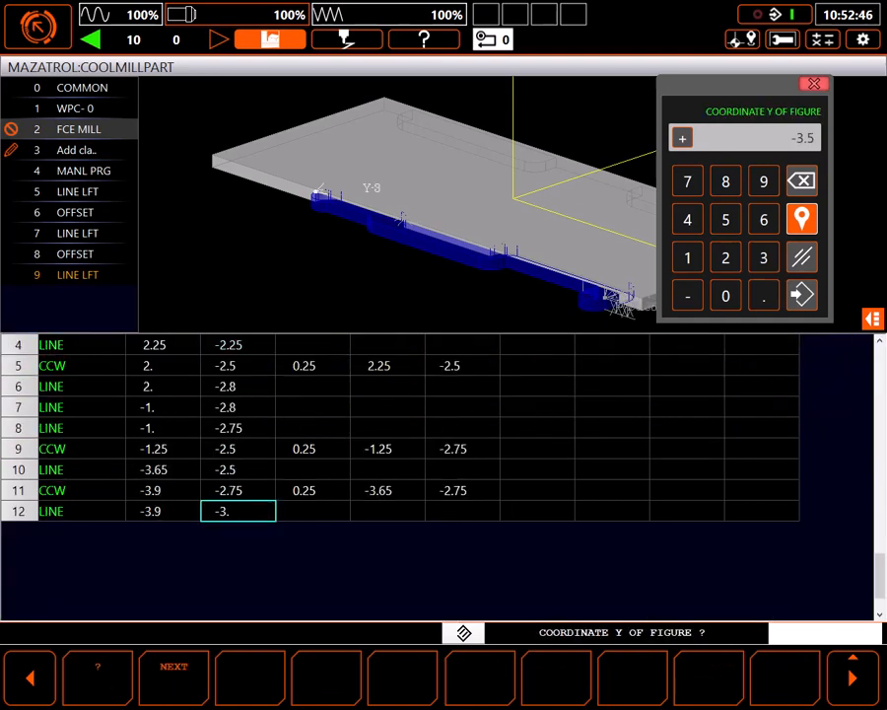
{"action": "key", "text": "Return"}
Step: AUTO SET the roughing and finishing approach points and close the shape with SHP. END
{"action": "key", "text": "Up"}
{"action": "key", "text": "Up"}
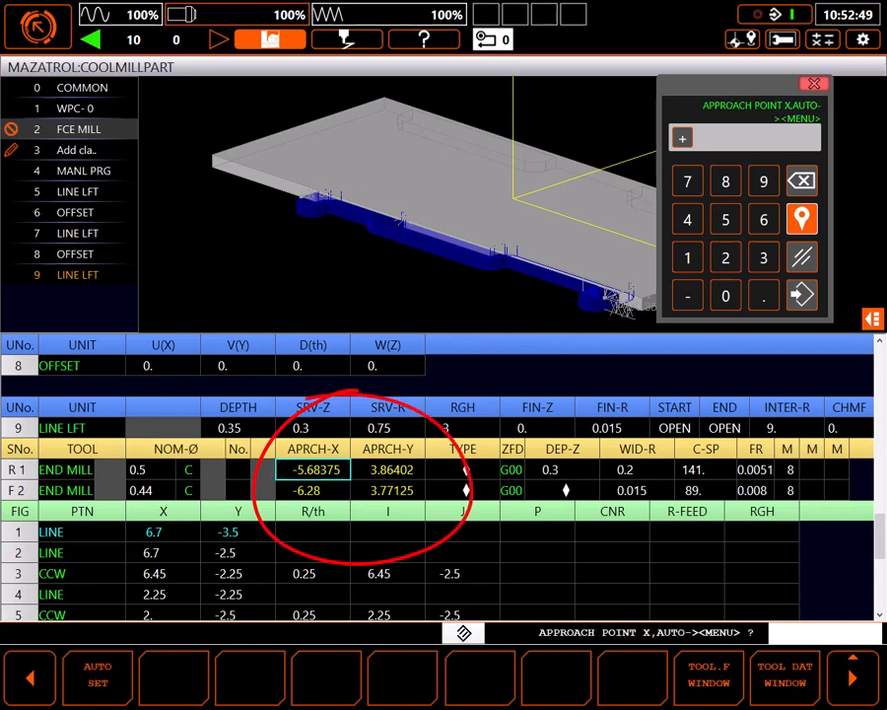
{"action": "key", "text": "F1"}
{"action": "key", "text": "Down"}
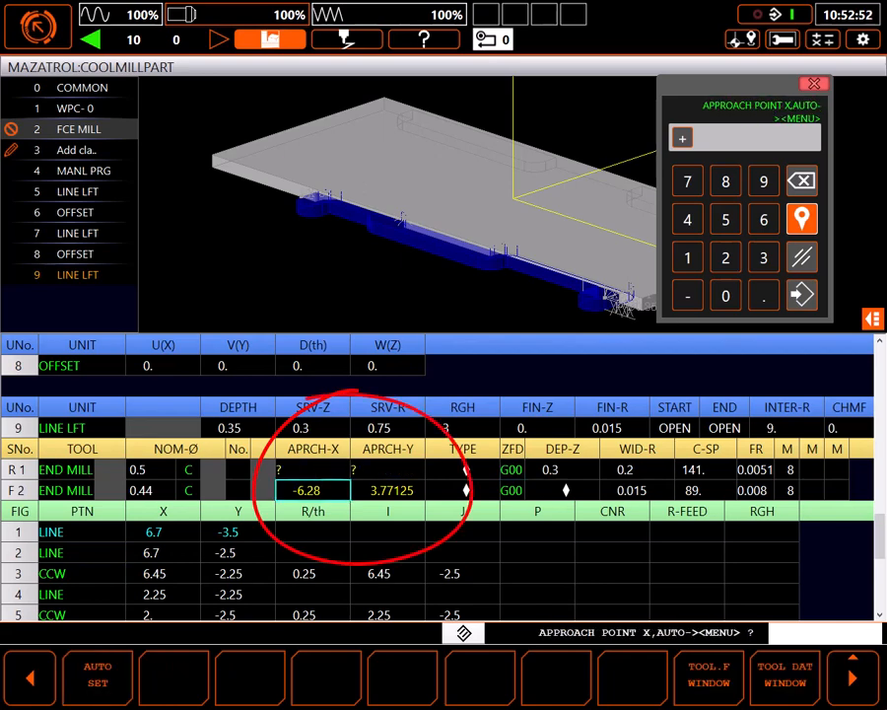
{"action": "key", "text": "F1"}
{"action": "key", "text": "Return"}
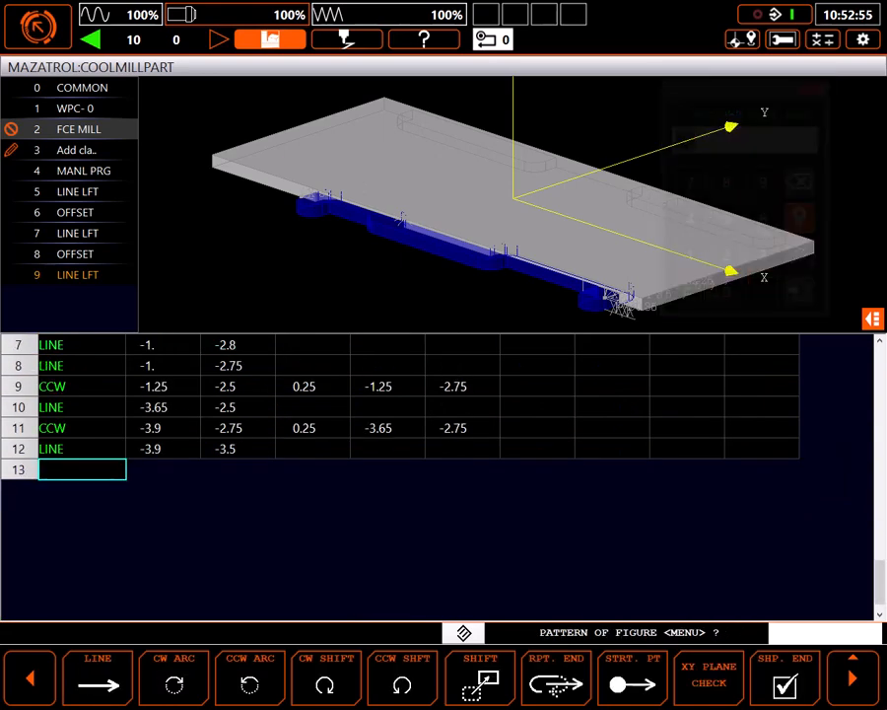
{"action": "key", "text": "F10"}
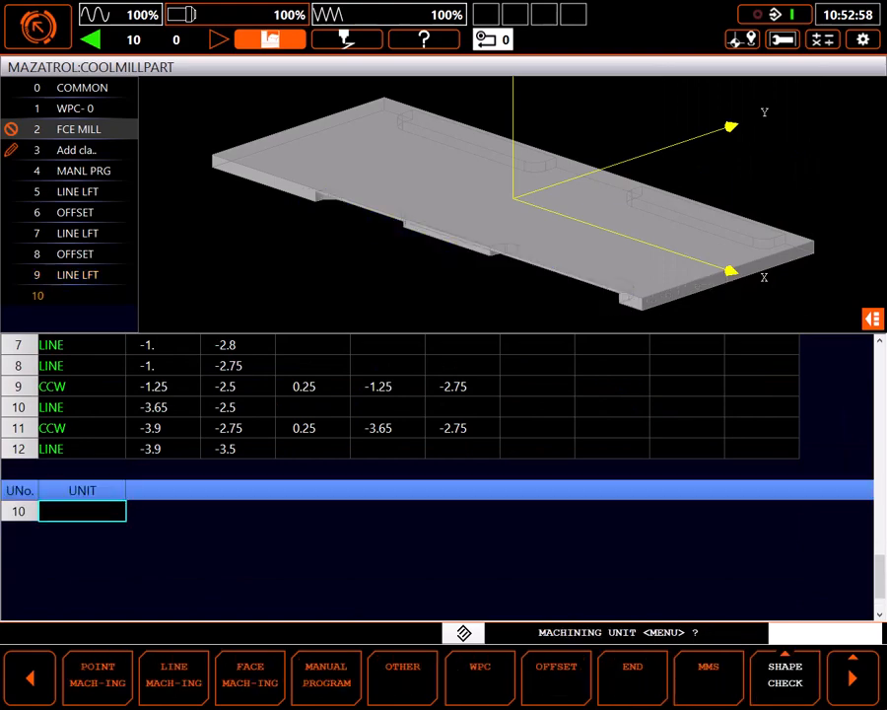
Step: Add END unit 10 to finish the program and cursor back to unit 9's shape data
{"action": "key", "text": "F8"}
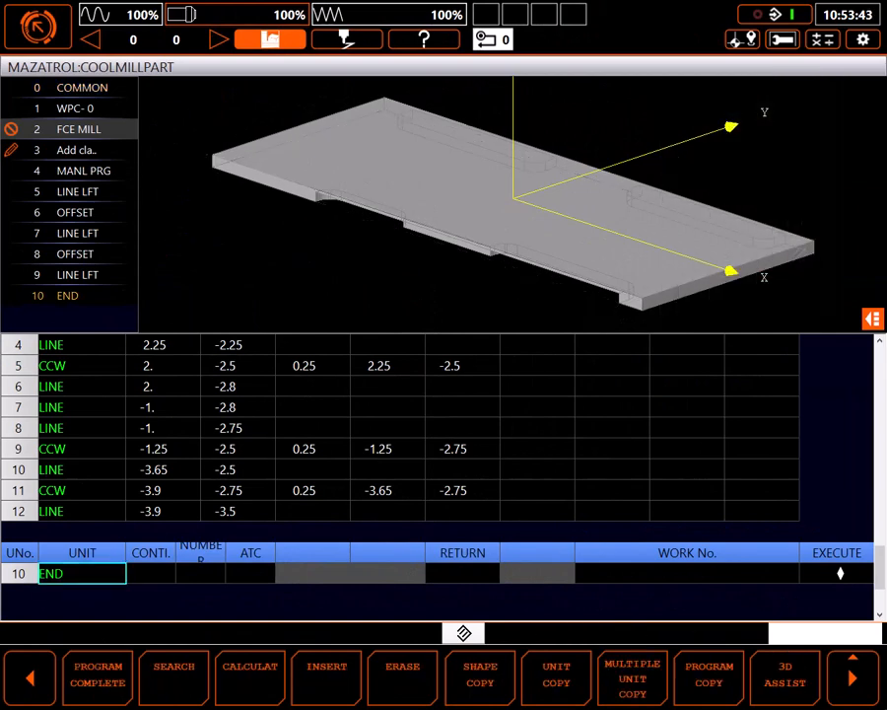
{"action": "key", "text": "Up"}
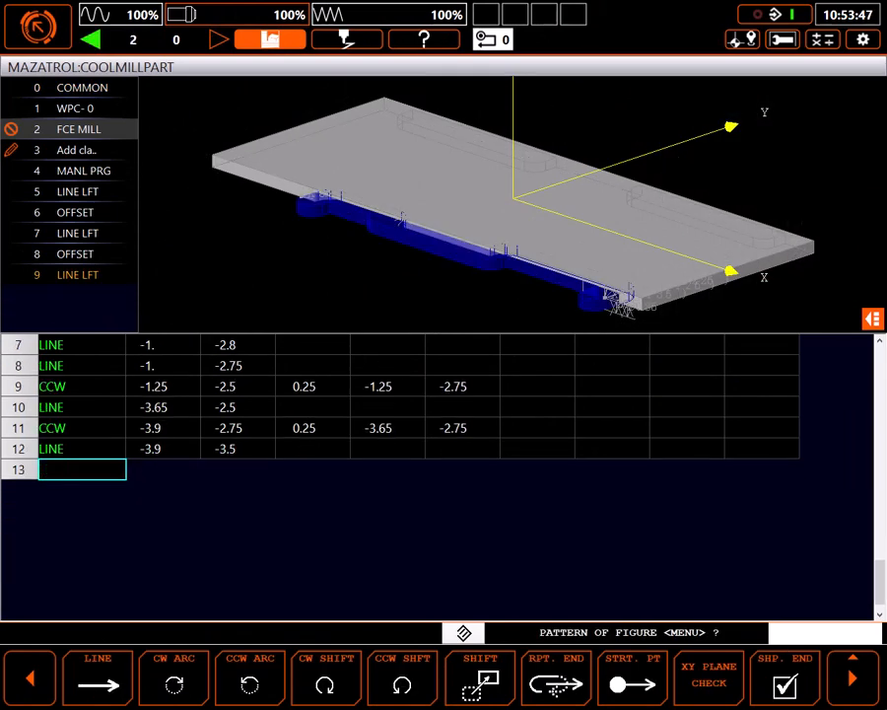